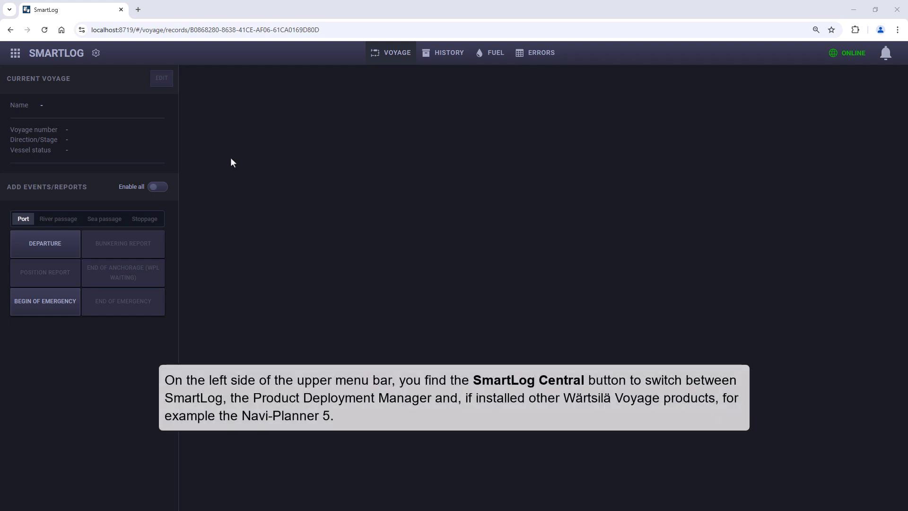
Step: View the installed products in Product Deployment Manager from SmartLog Central and return to SmartLog
click(15, 55)
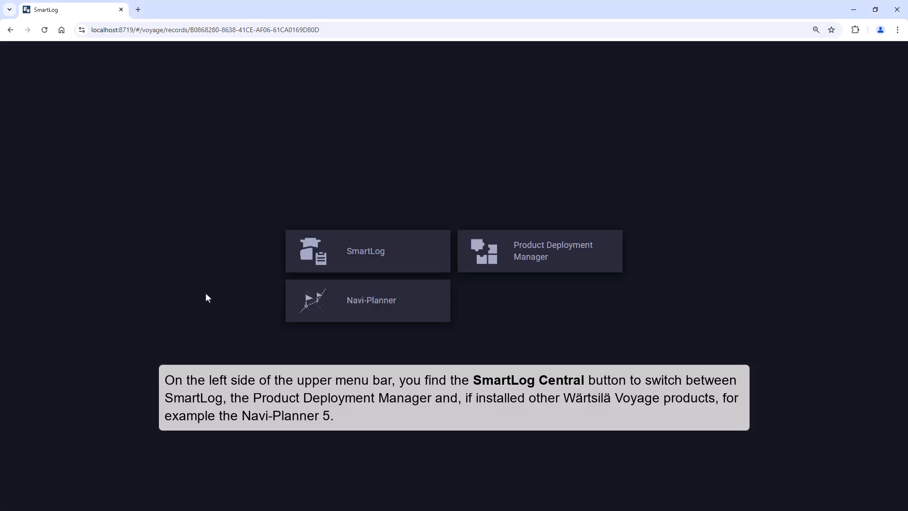
click(489, 262)
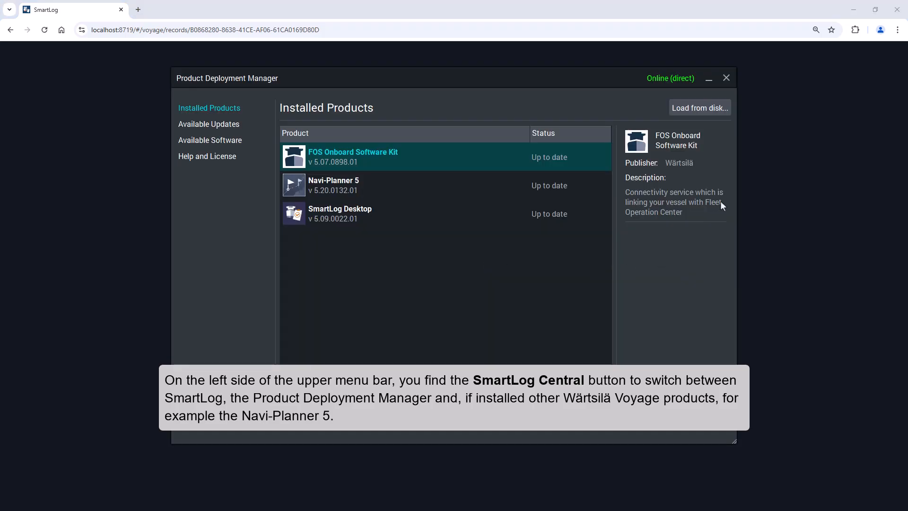
click(725, 78)
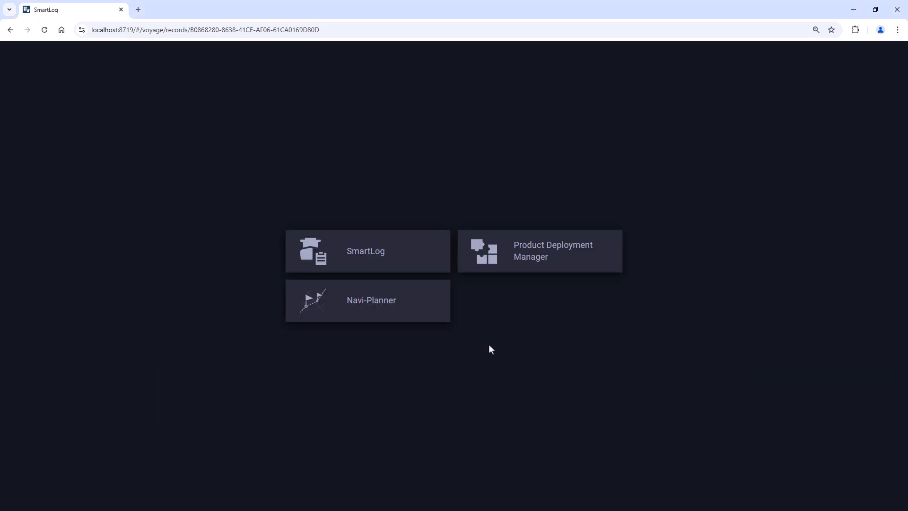
click(353, 255)
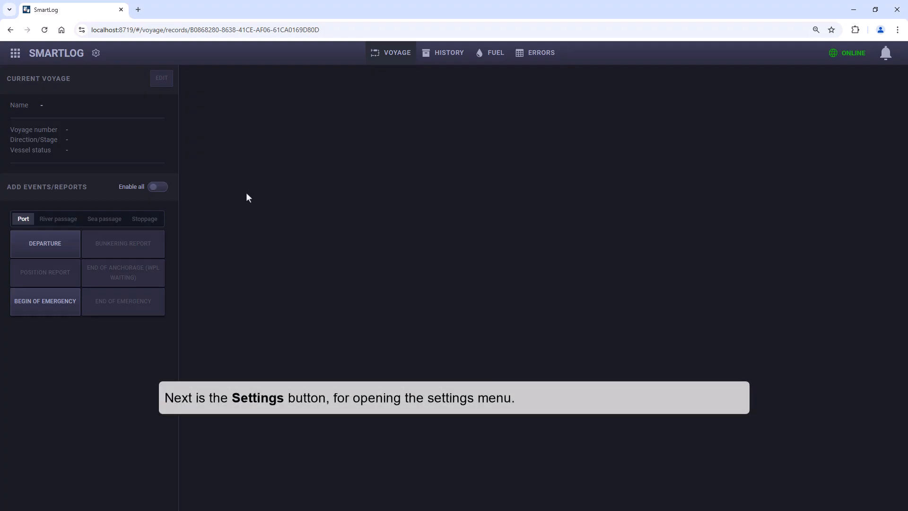
Step: Review the Ship Master Data, Voyage Settings and Initial Fuel ROB pages in the settings
click(96, 56)
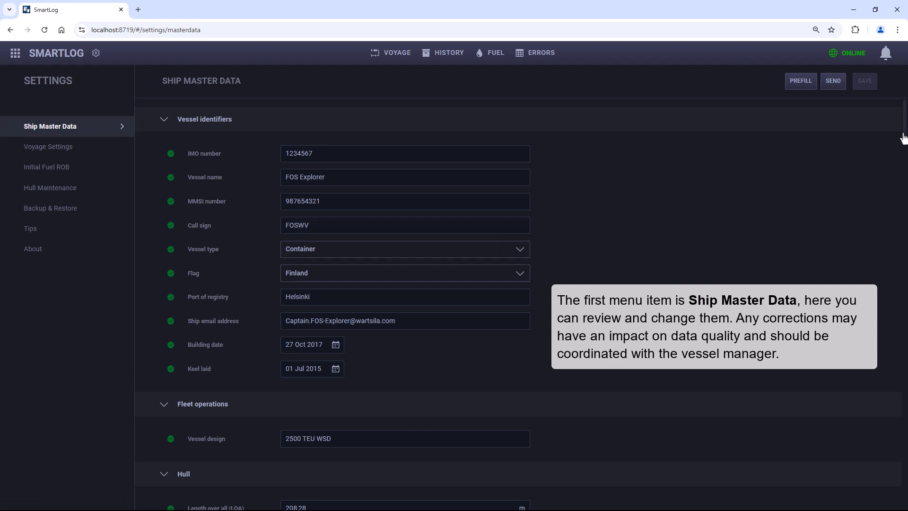
drag(903, 138, 905, 219)
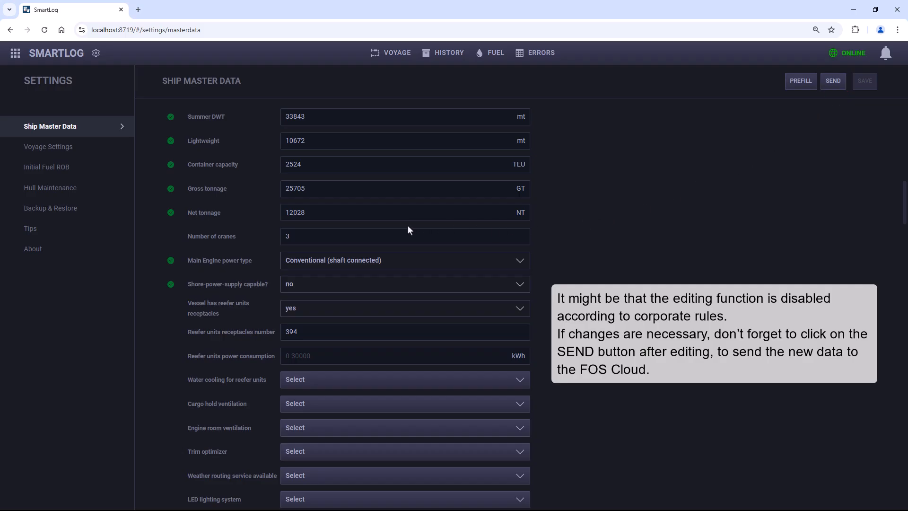
click(97, 151)
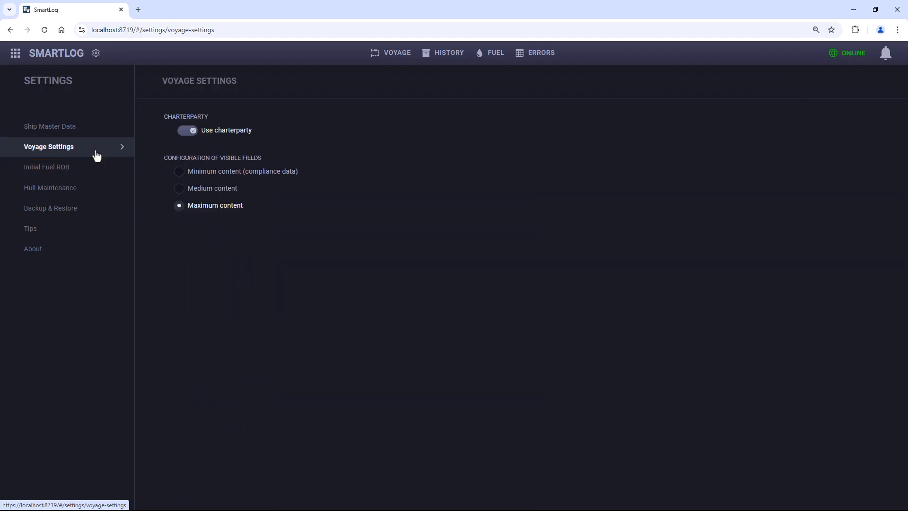
click(94, 169)
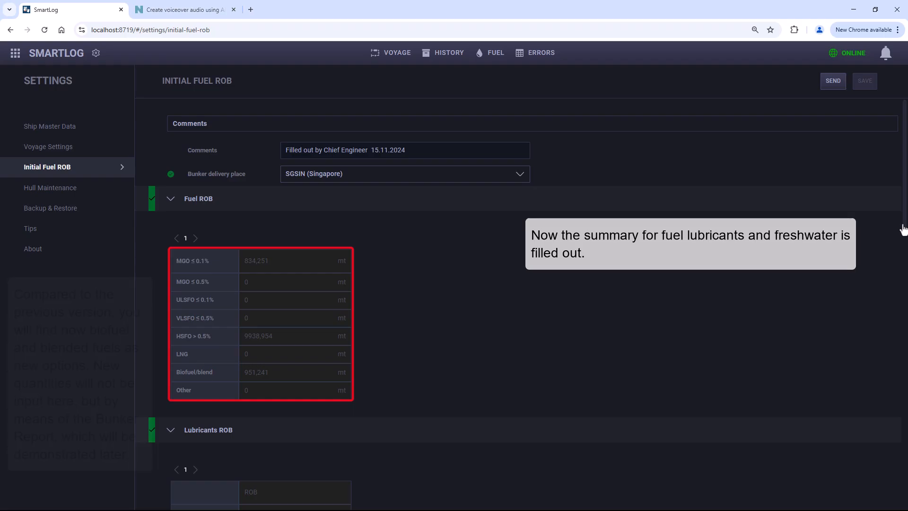
drag(903, 229, 906, 397)
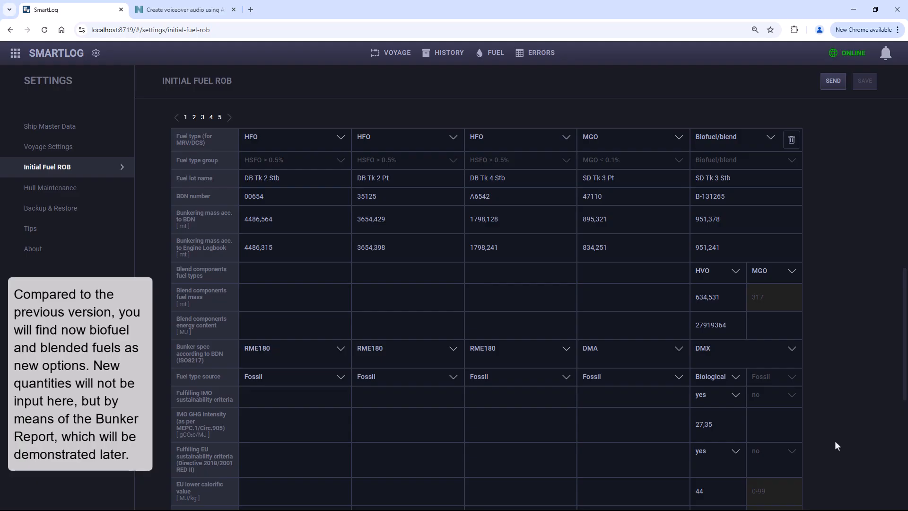
Step: Start a new hull maintenance entry dated 05 Feb 2025 with the time 12:00 +00:00
click(100, 196)
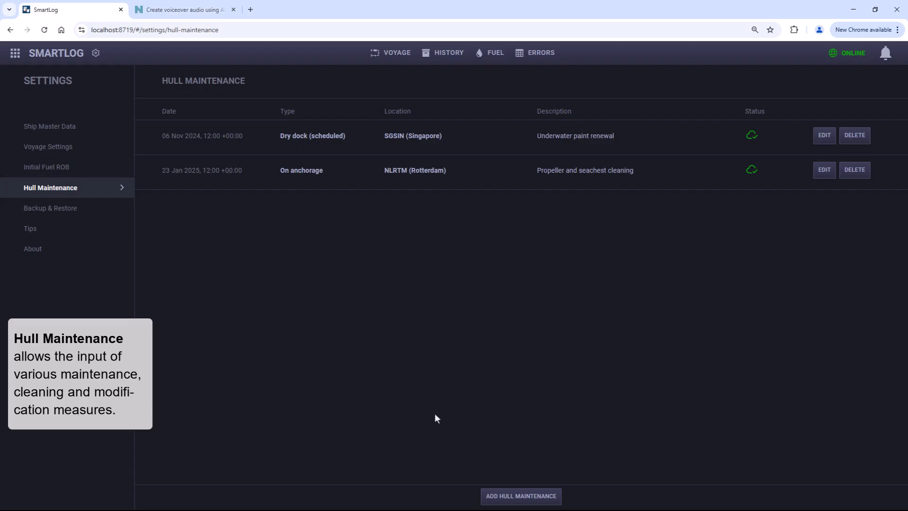
click(507, 497)
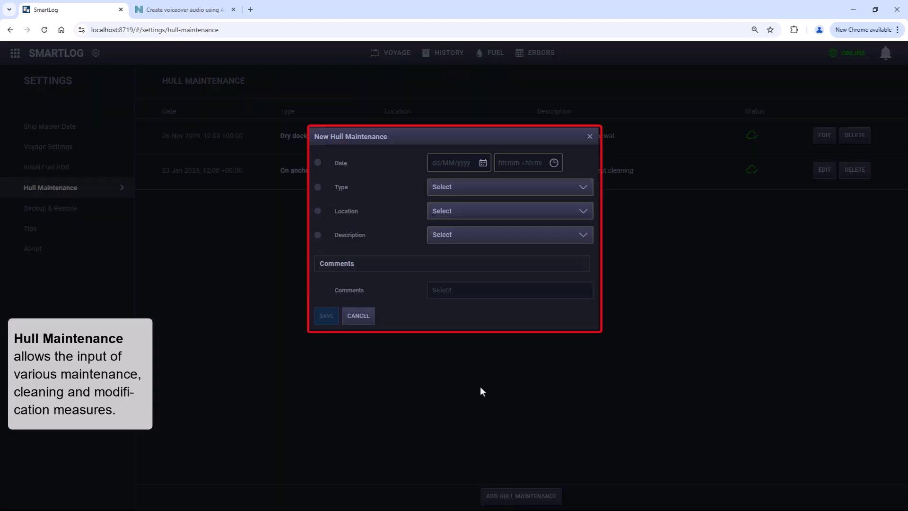
click(483, 164)
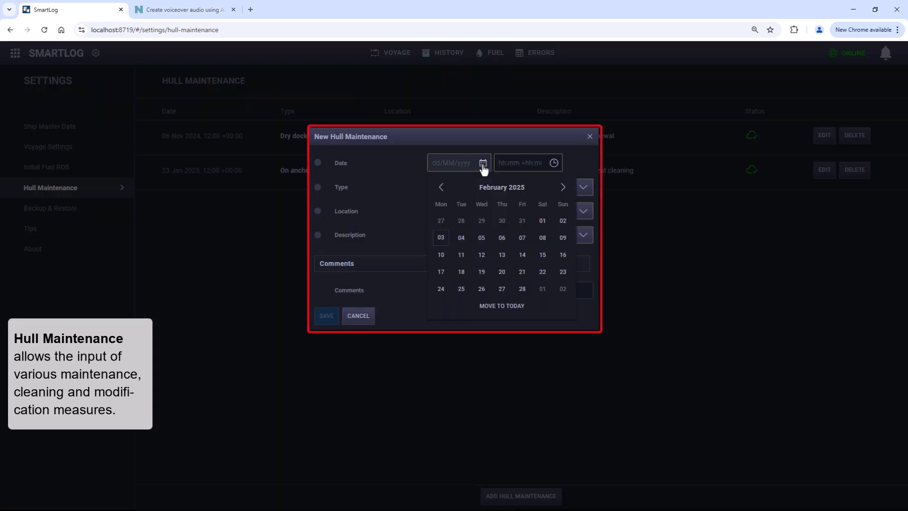
click(482, 240)
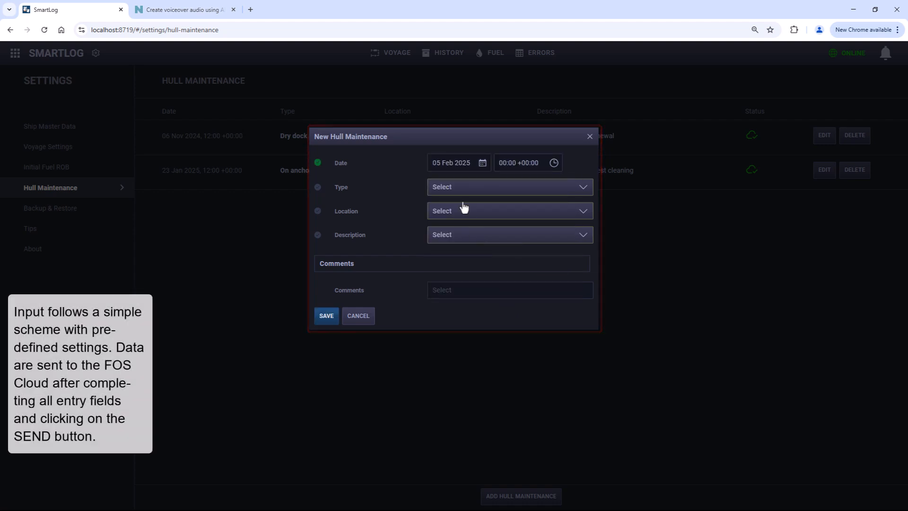
click(502, 157)
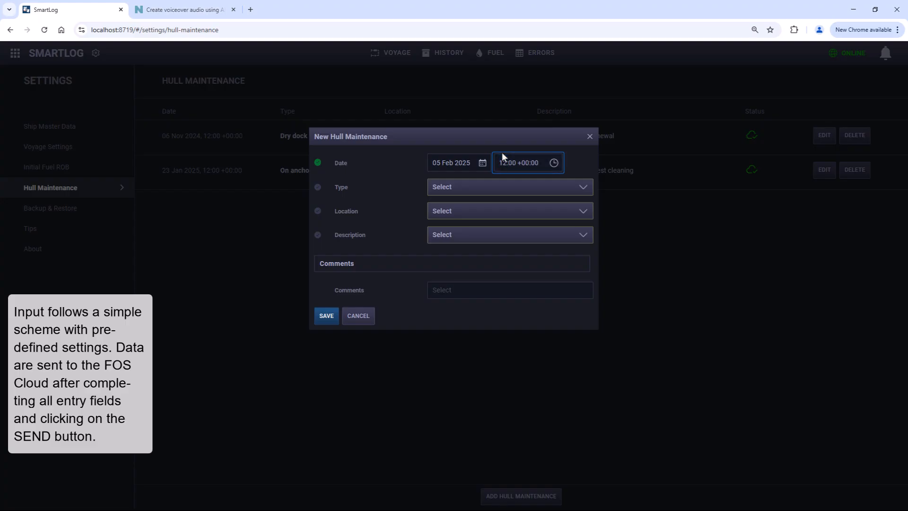
Step: Set the hull maintenance type to Dry dock (unscheduled) and the location to GBSOU (Southampton)
click(492, 190)
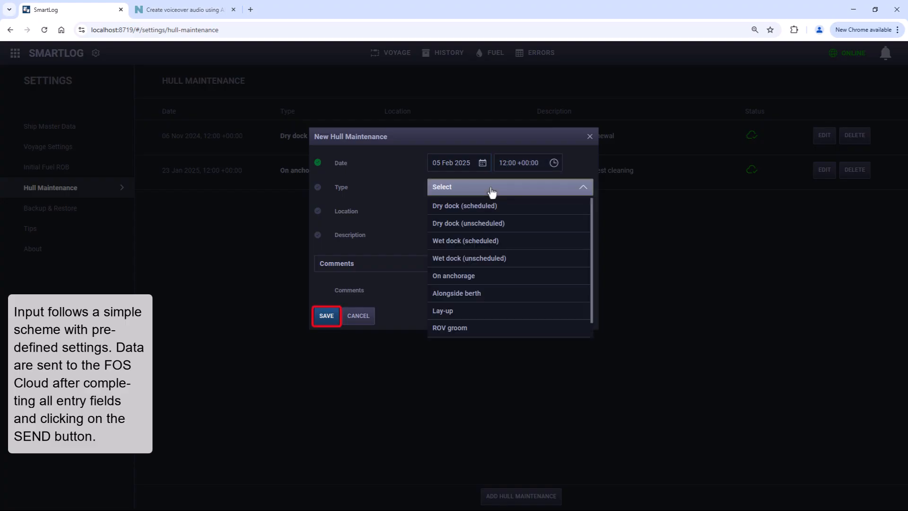
click(482, 223)
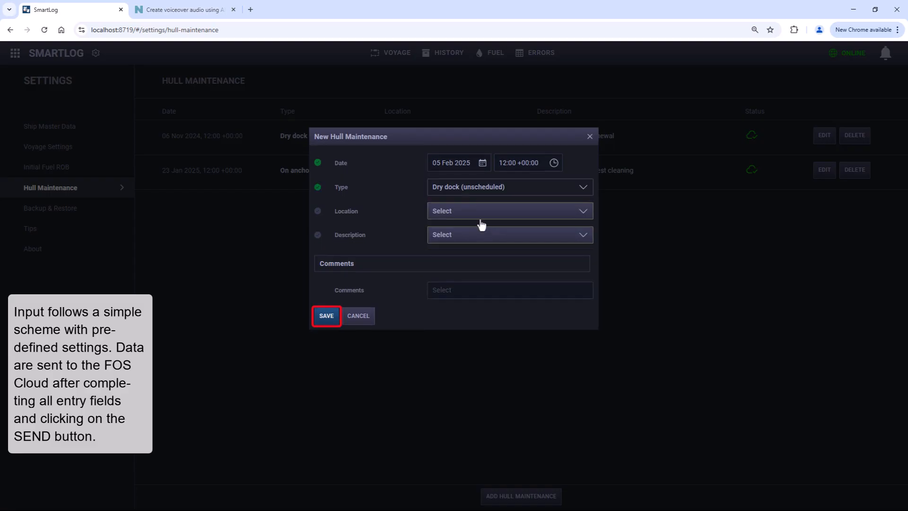
click(480, 217)
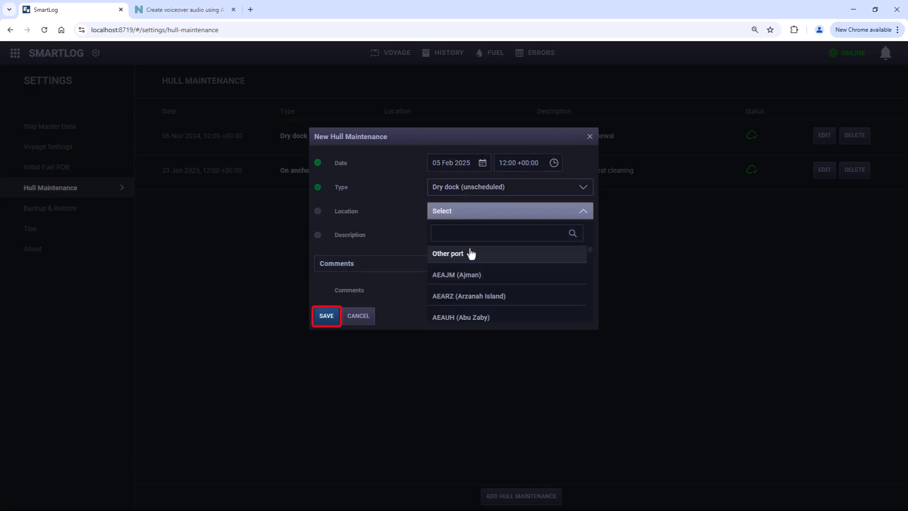
click(467, 235)
text(g)
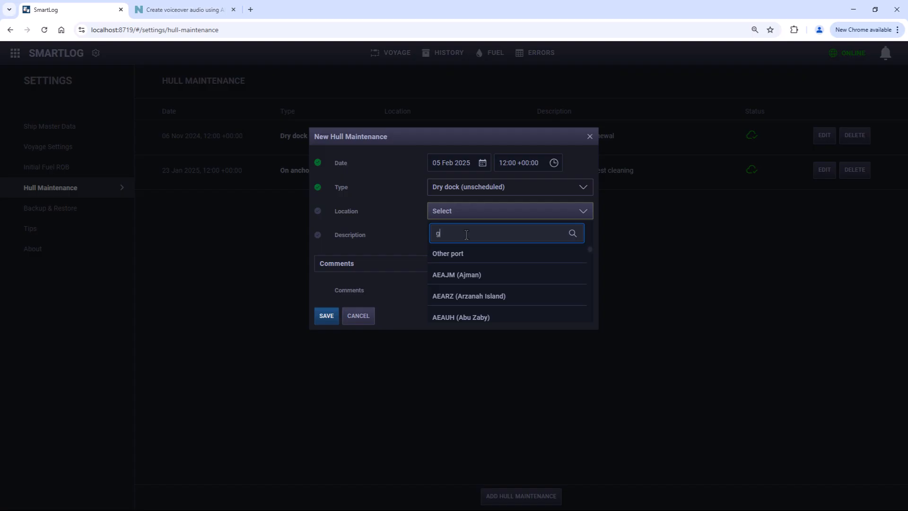
text(bsou)
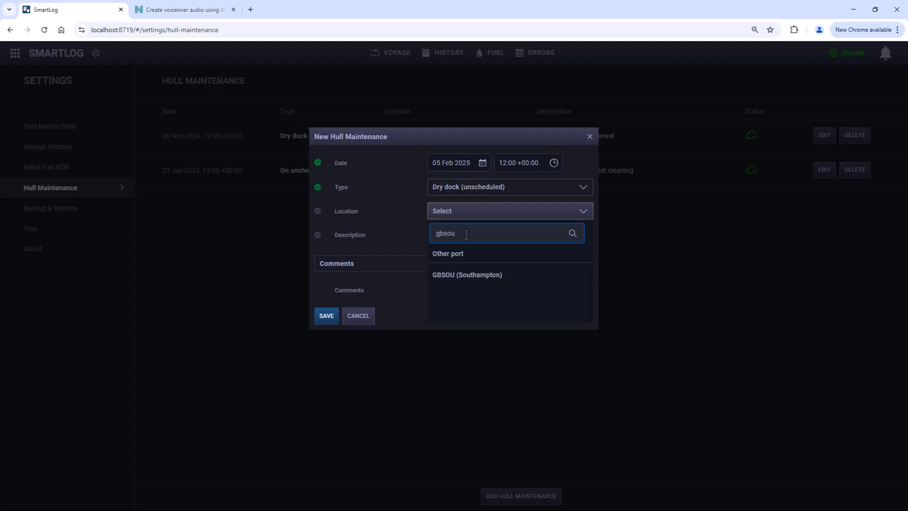
click(462, 275)
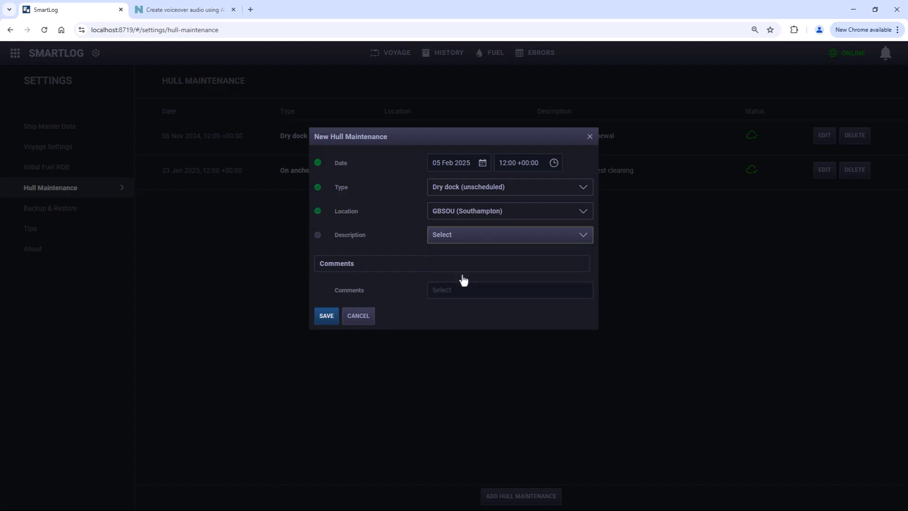
Step: Choose In-water survey as the maintenance description and send the entry
click(447, 242)
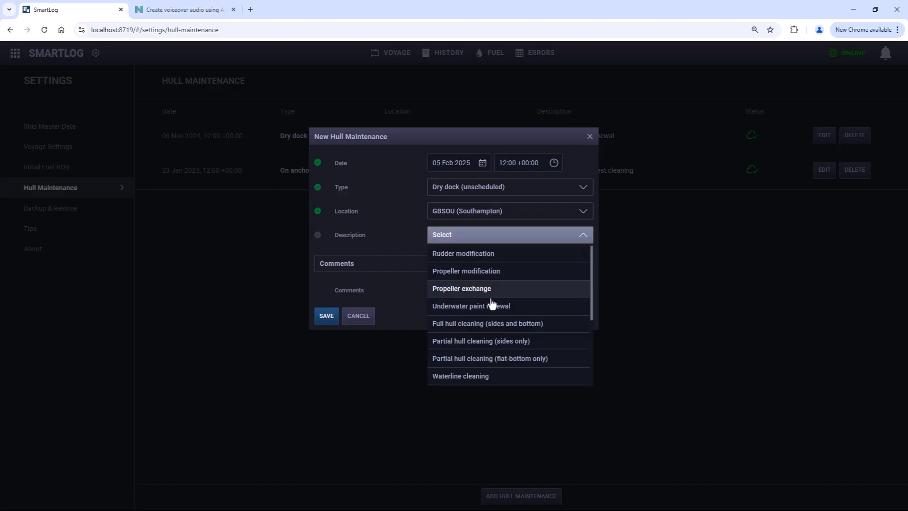
scroll(491, 303, down, 3)
scroll(492, 303, down, 1)
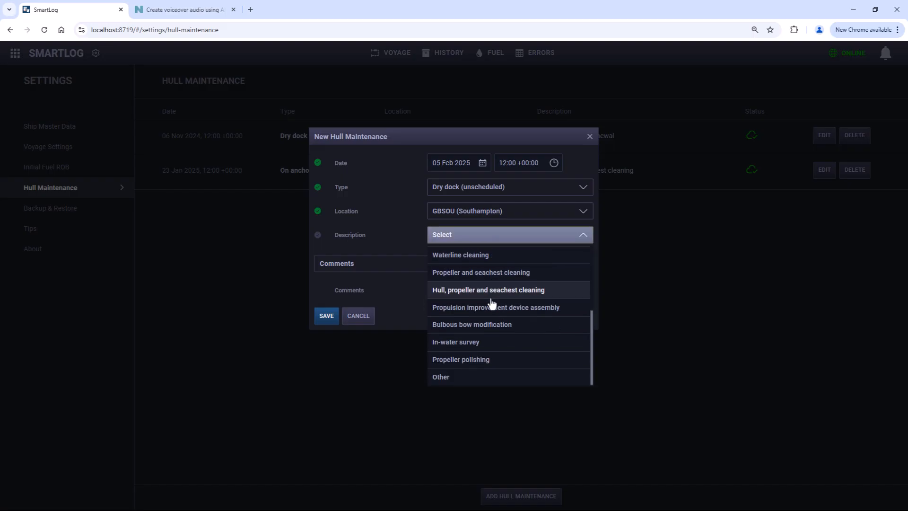
click(476, 345)
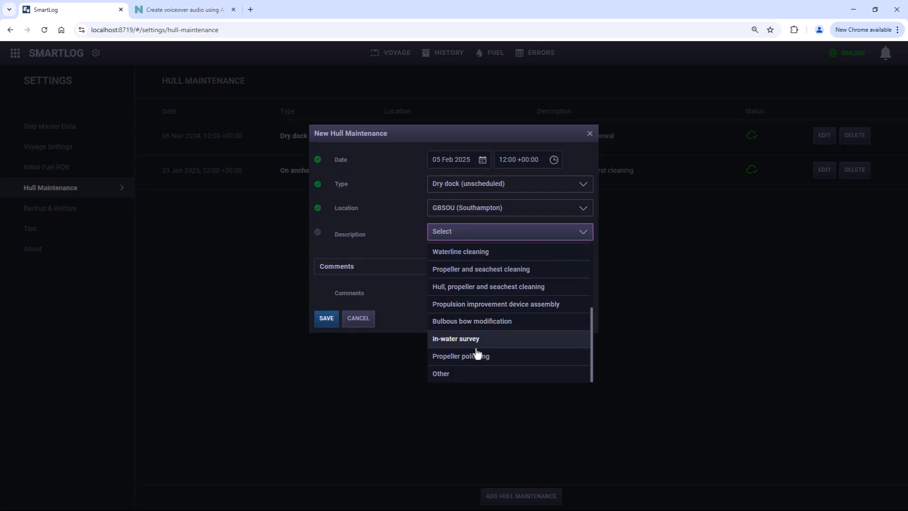
click(327, 315)
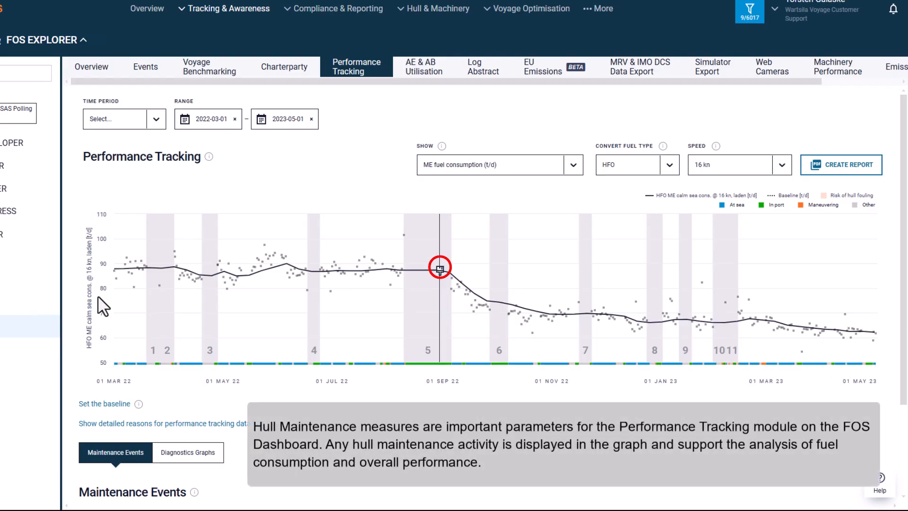
Step: Examine the ME fuel consumption curve up to the September 2022 maintenance marker in the FOS Dashboard's Performance Tracking graph
mouse_move(123, 283)
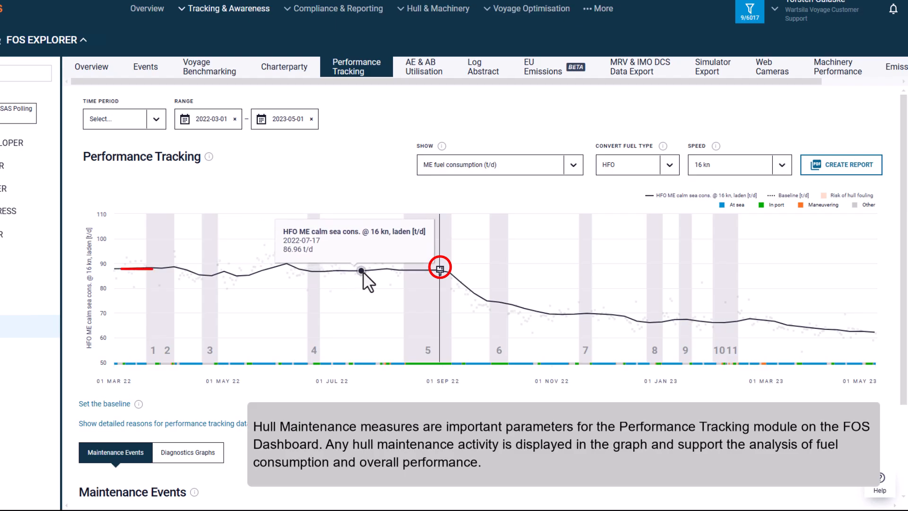
mouse_move(439, 272)
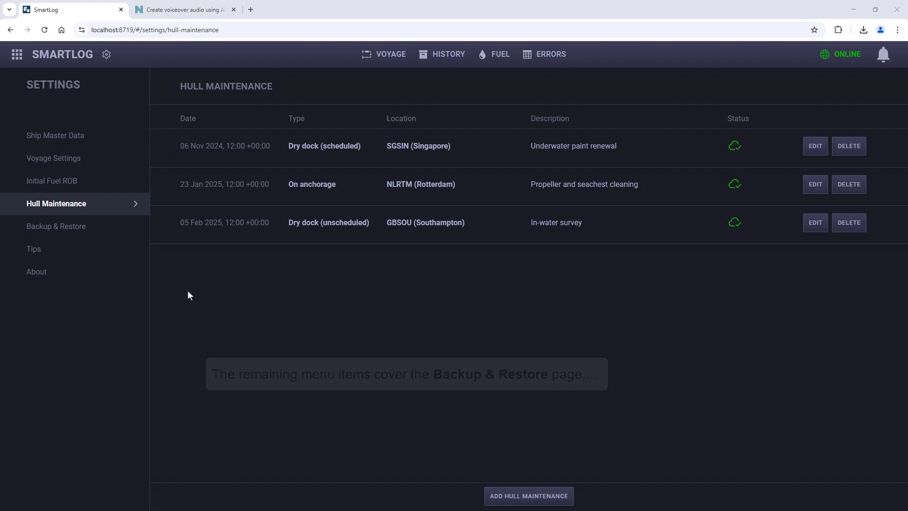
Step: Review the Backup & Restore, Tips and About pages in SmartLog's settings and return to the main voyage page
click(110, 232)
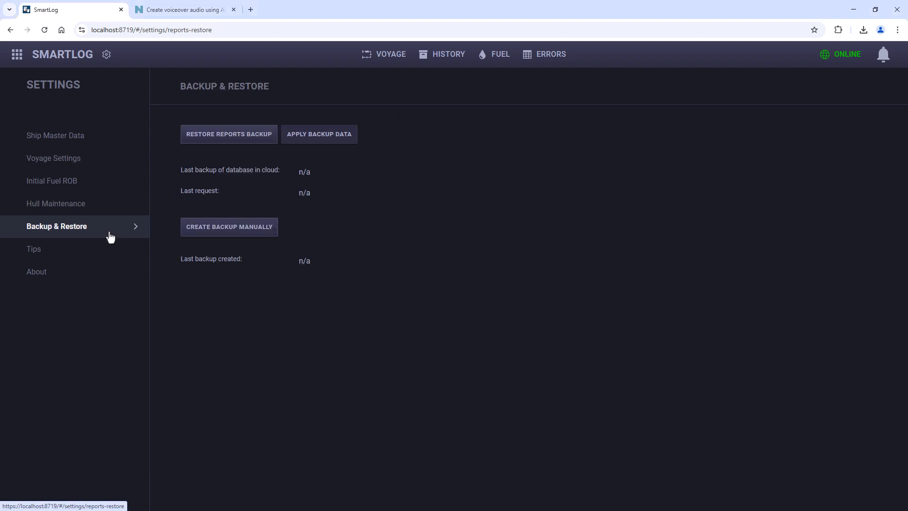
click(104, 259)
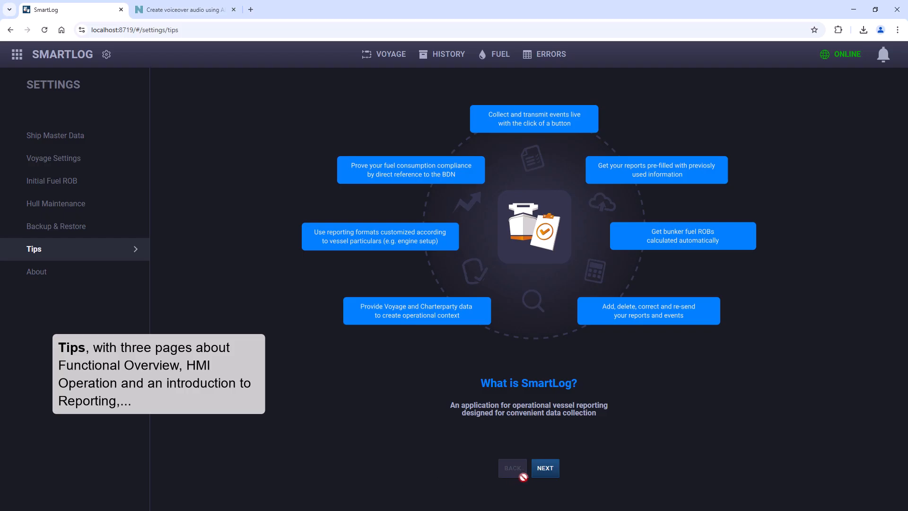
click(545, 477)
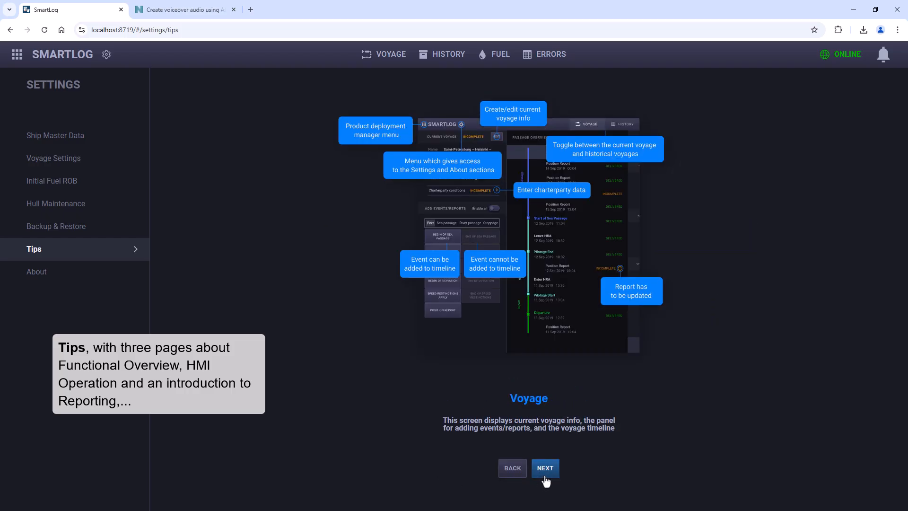
click(546, 478)
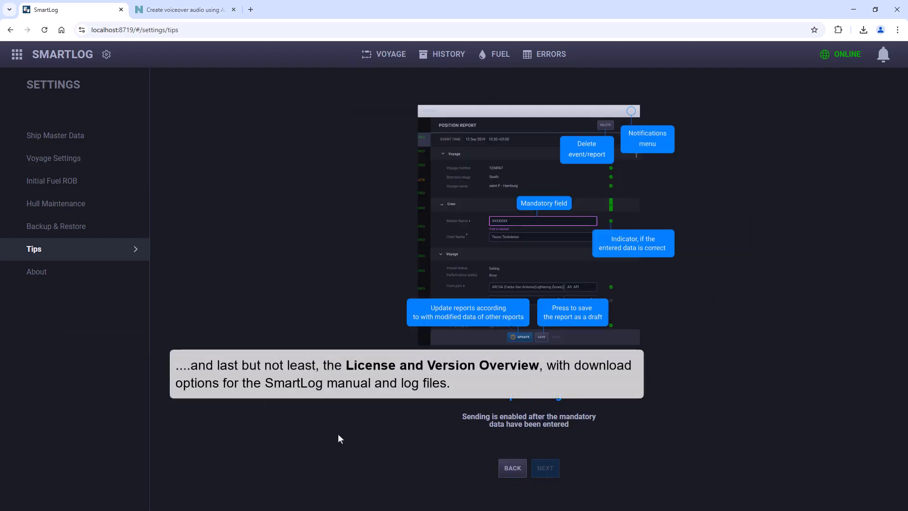
click(98, 282)
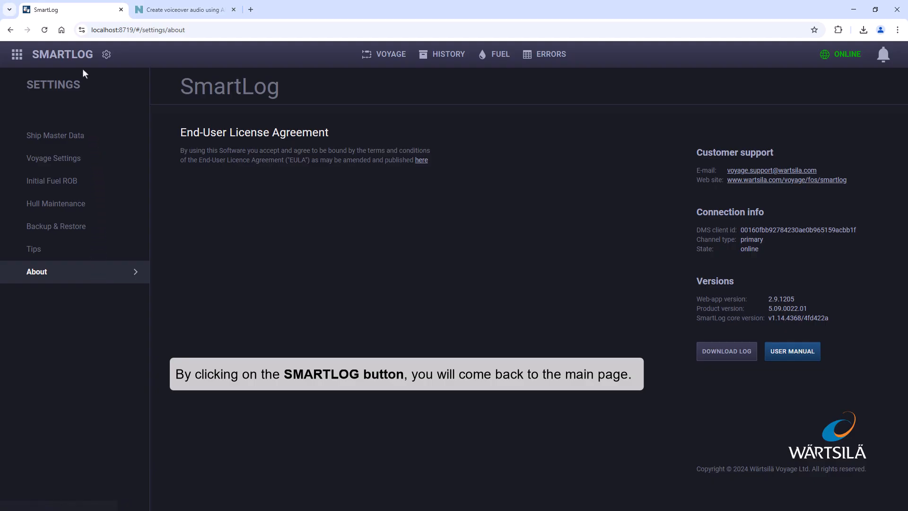
click(62, 56)
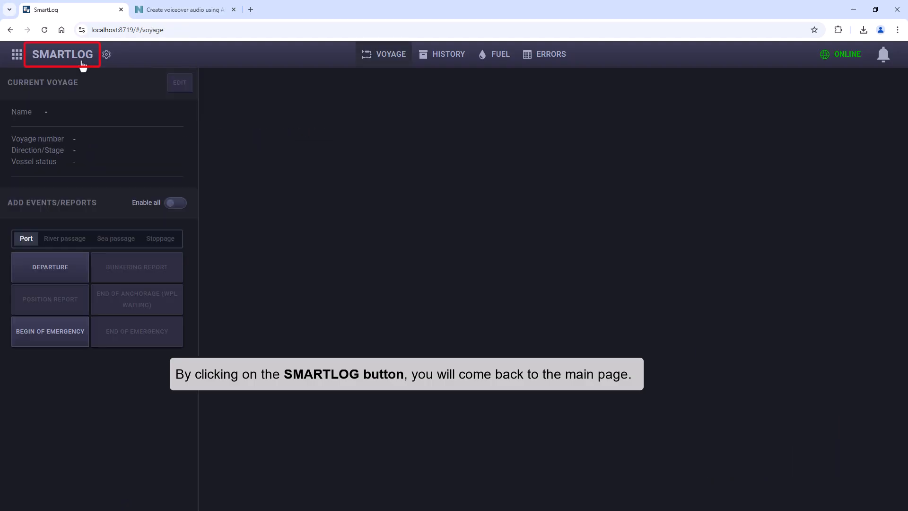
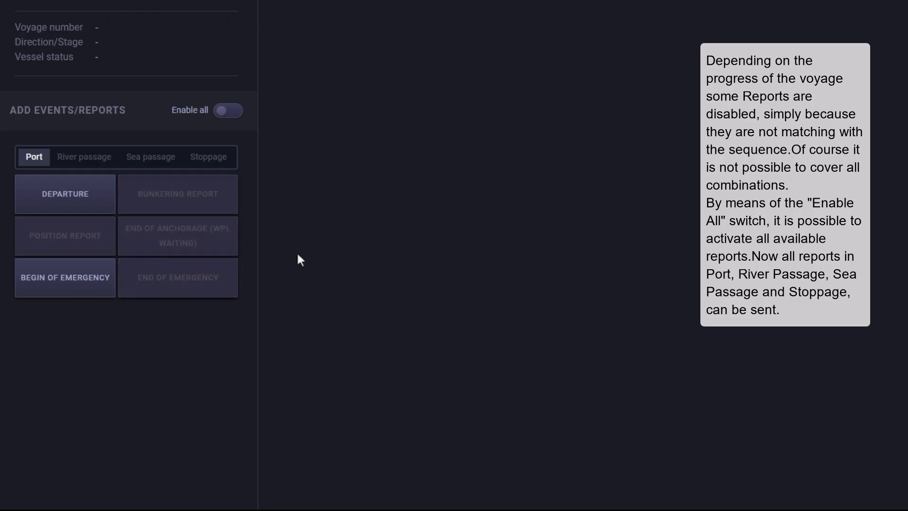
Step: Enable all event reports, review those for River passage, Sea passage and Stoppage, and switch Enable all back off
click(234, 118)
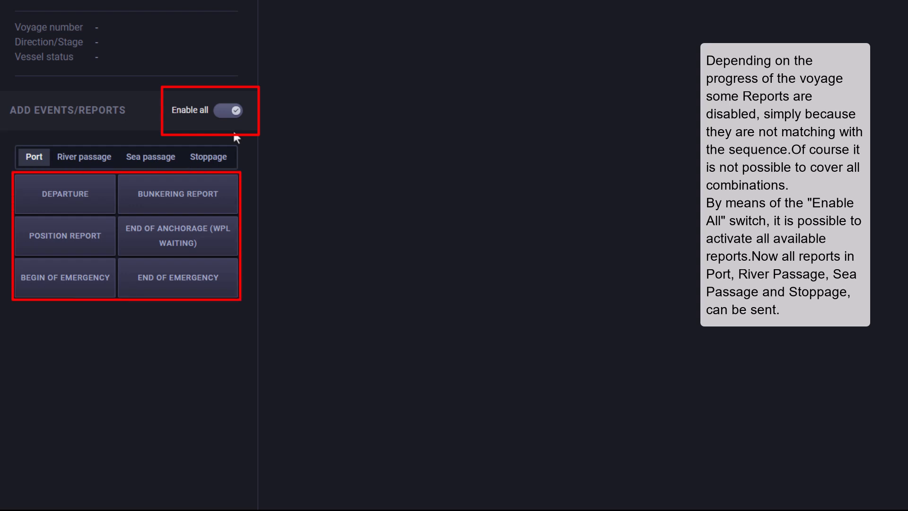
click(81, 161)
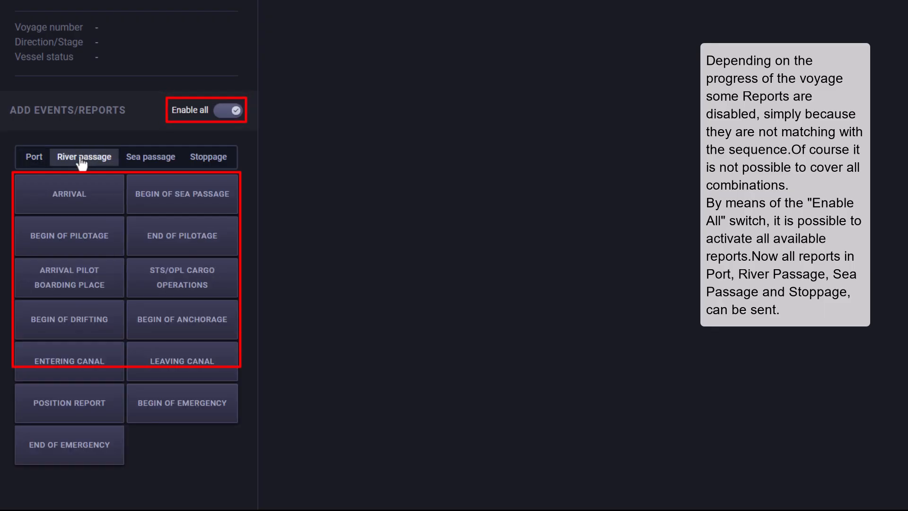
click(141, 161)
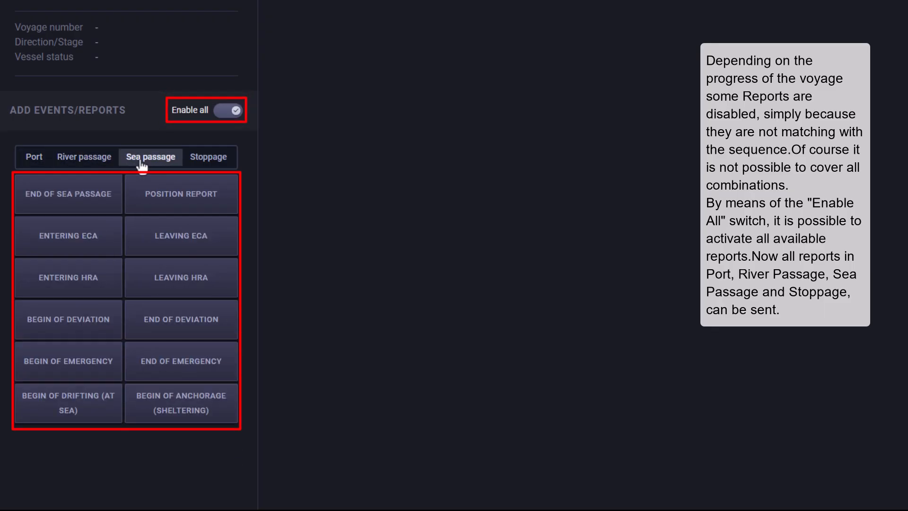
click(202, 164)
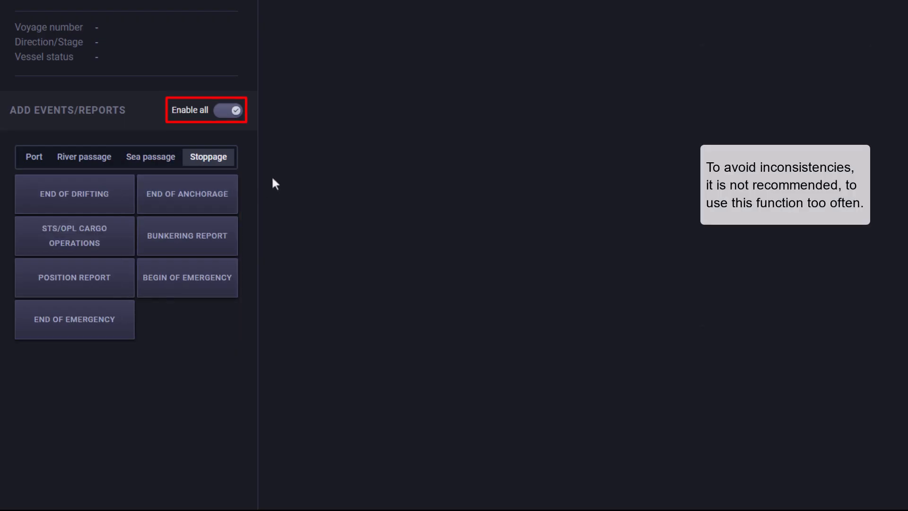
click(236, 123)
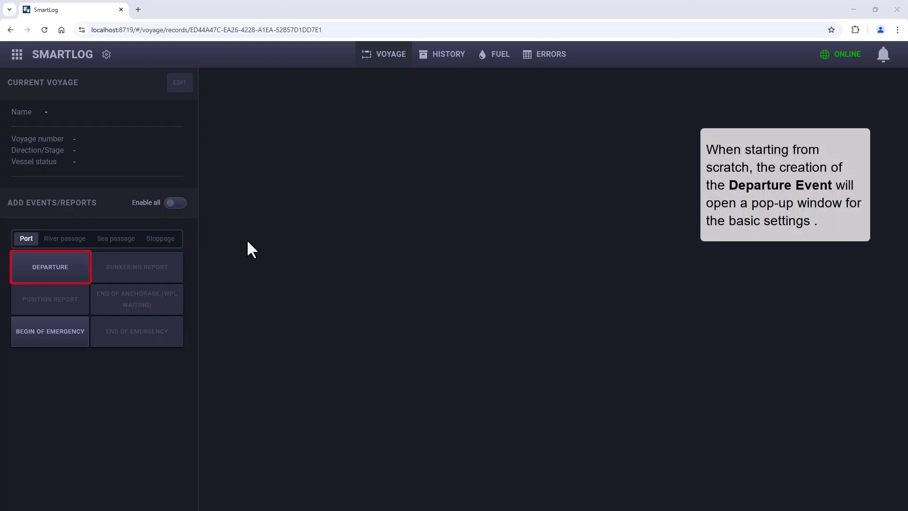
Step: Create a Departure event with a new voyage, a new charterparty and Begin of pilotage as the following event
click(71, 279)
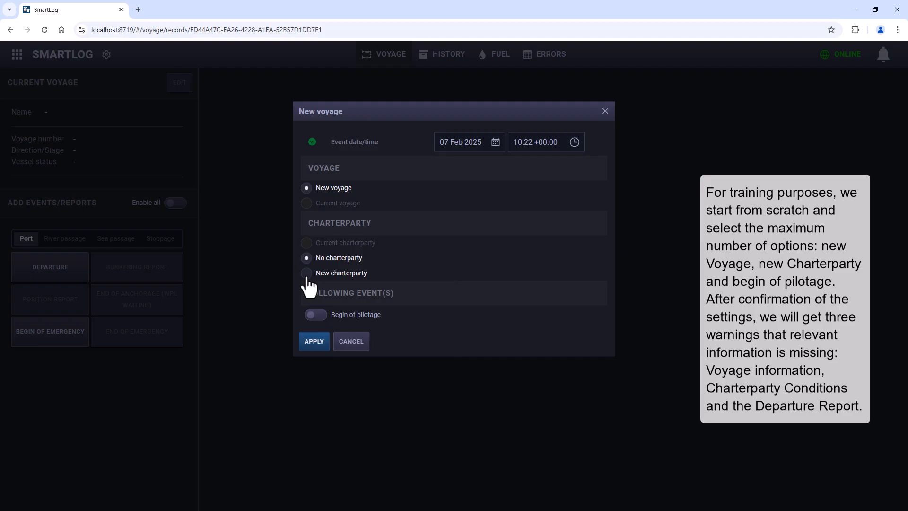
click(307, 274)
click(312, 315)
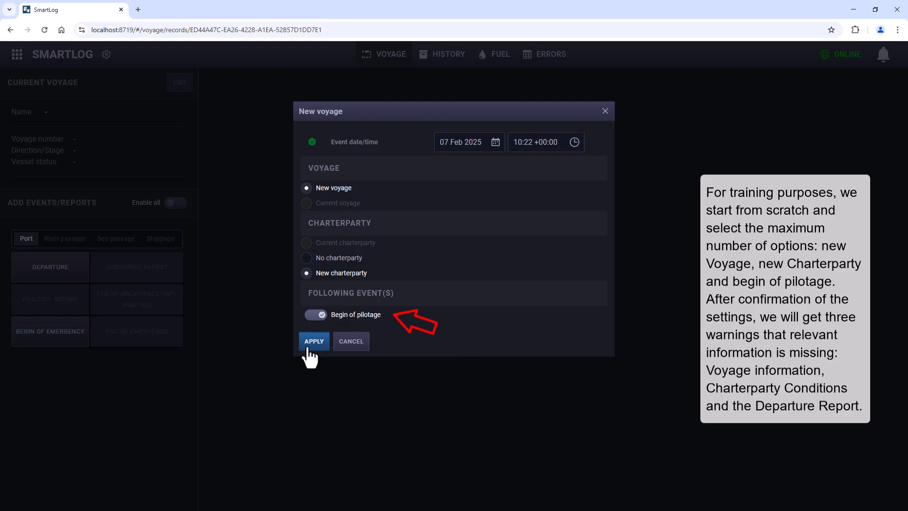
click(314, 343)
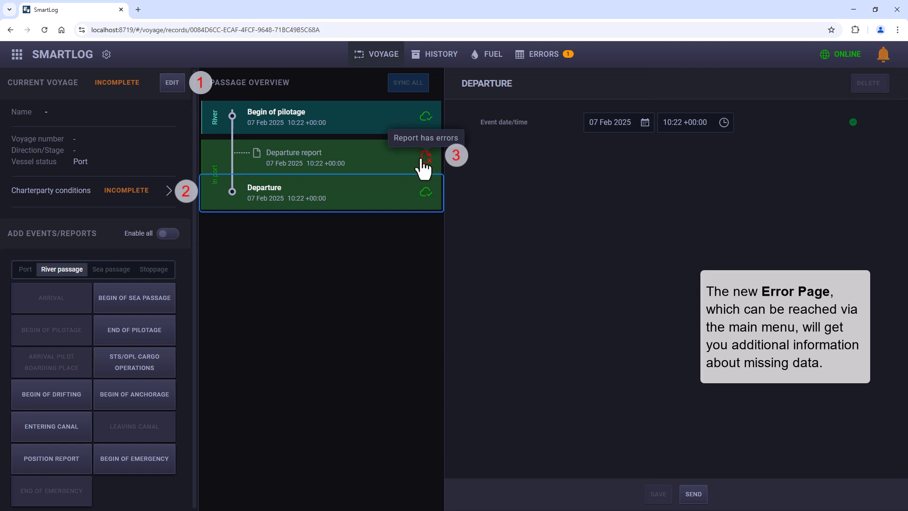
Step: Review the report synchronization errors on the Errors page and return to the voyage page
click(544, 55)
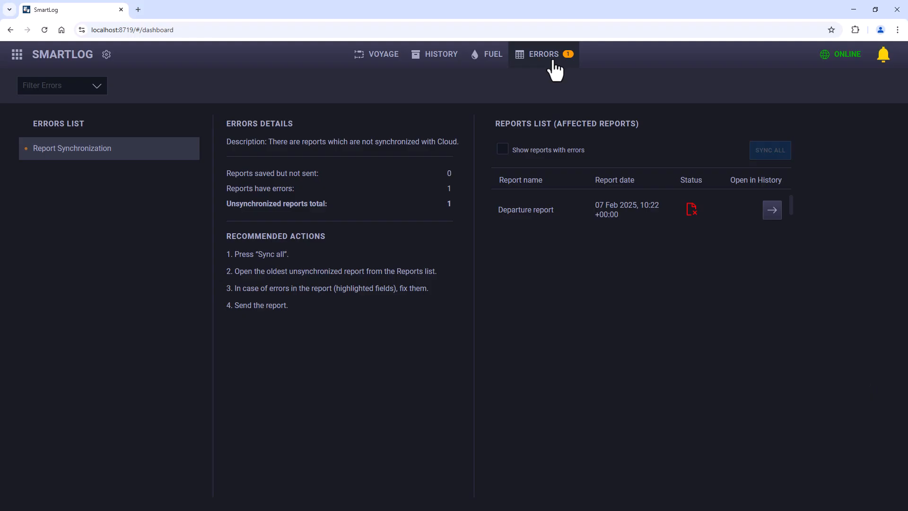
click(381, 66)
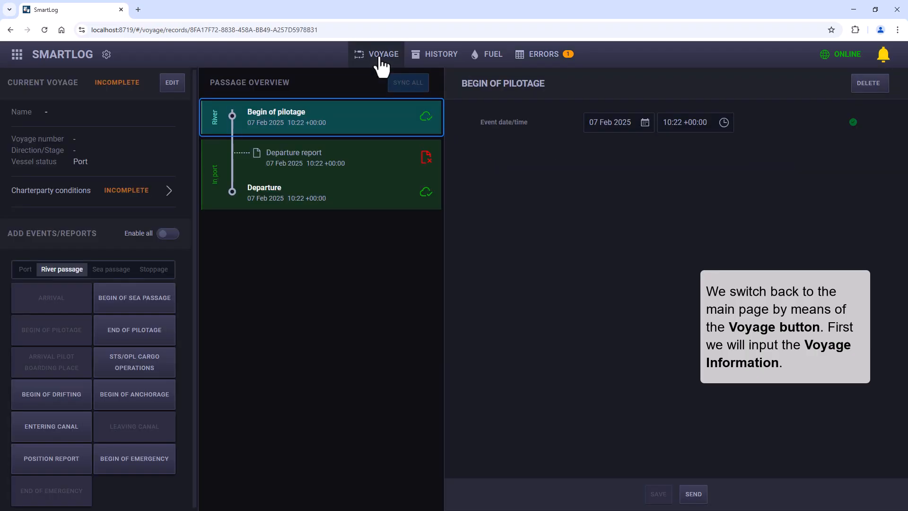
Step: Edit the current voyage, setting its voyage number to 02/2025 and its direction to East
click(176, 90)
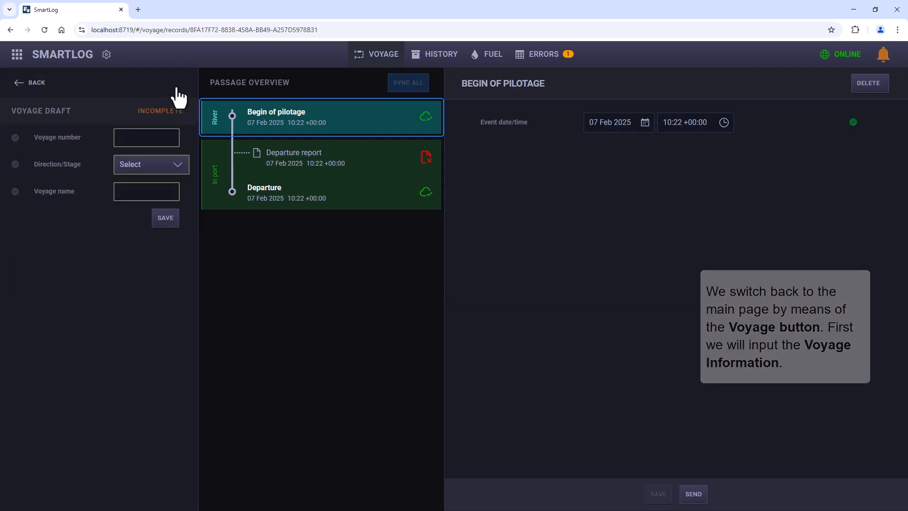
click(136, 138)
text(02/)
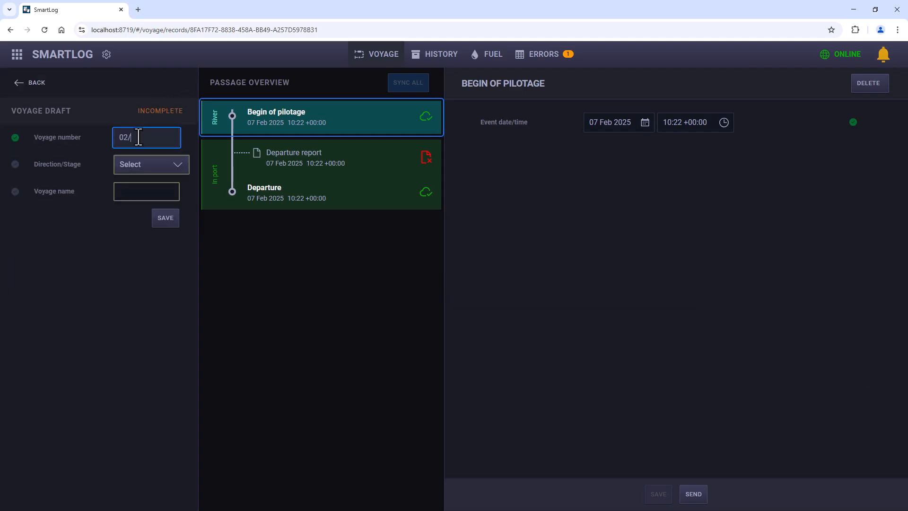
text(2025)
click(135, 173)
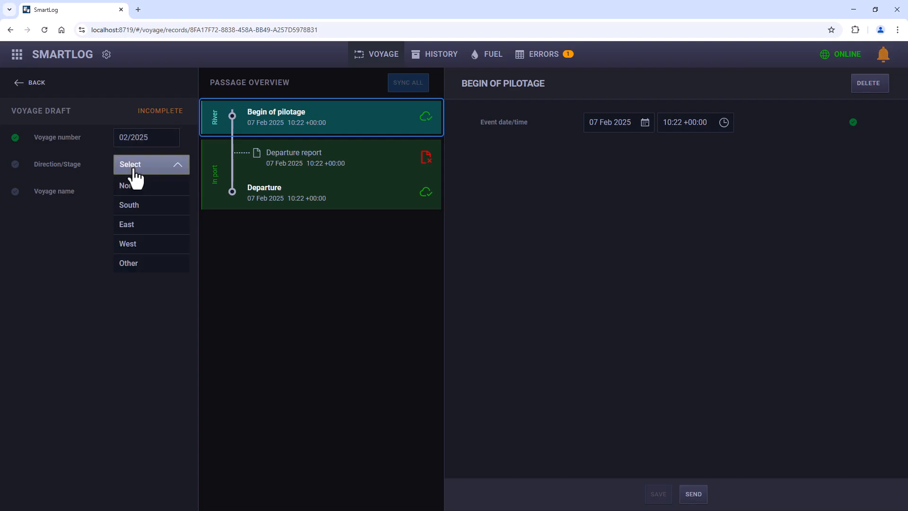
click(127, 225)
Step: Name the voyage HAM/TKY East and send the voyage information, returning to the voyage overview
click(132, 192)
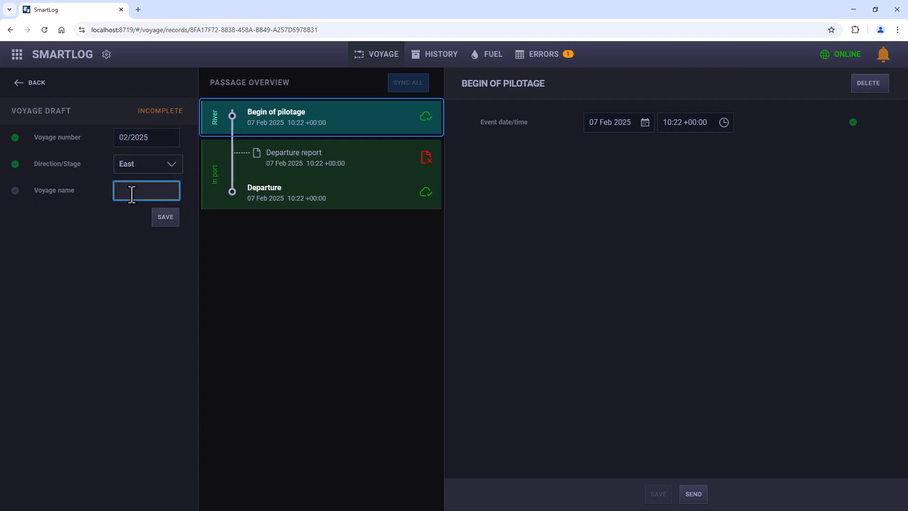
text(HAM/TKY)
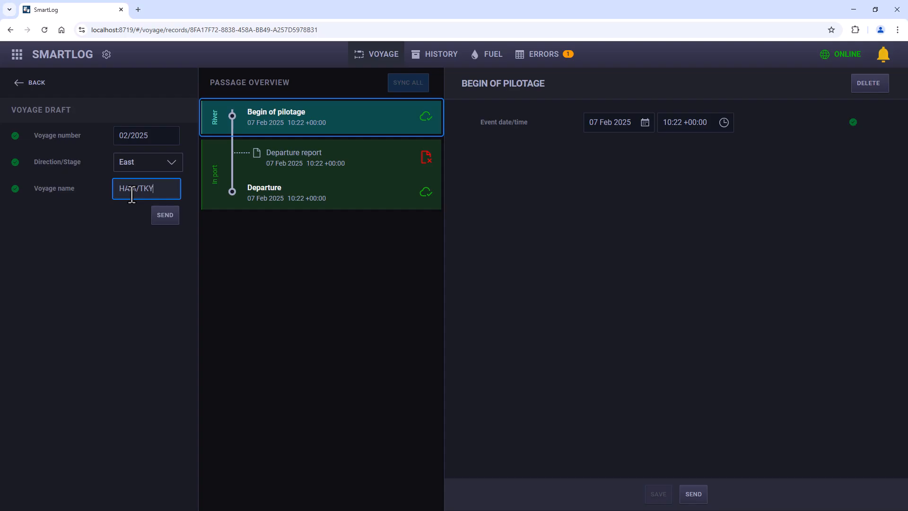
text( East)
click(161, 216)
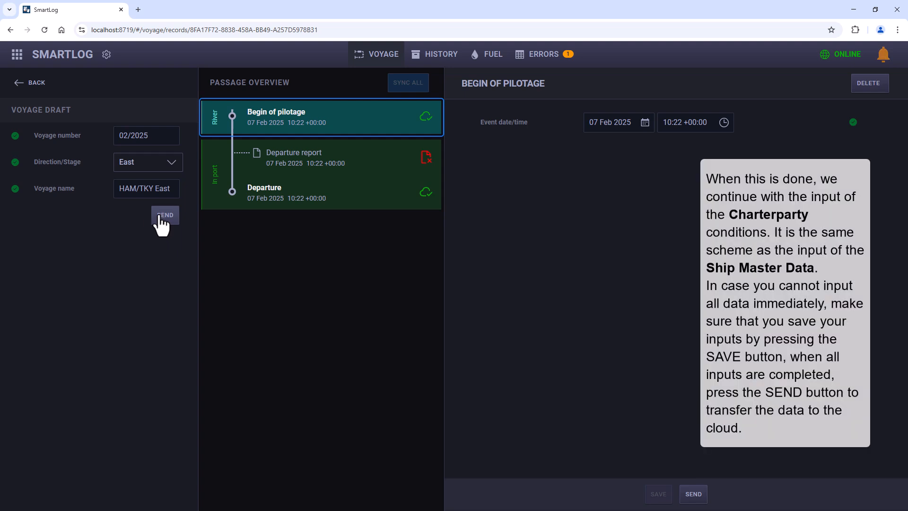
click(29, 86)
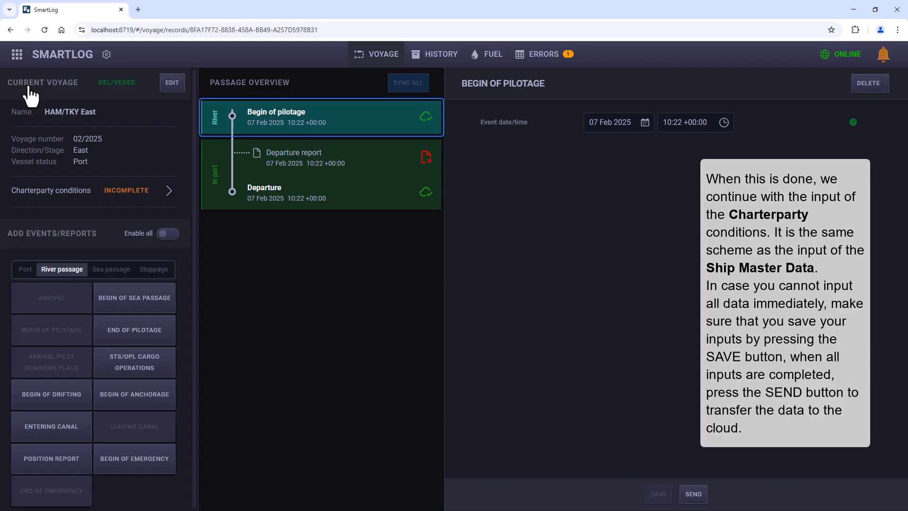
Step: Open the incomplete charterparty conditions and enter Customer Inc & Co as the charterer name
click(116, 193)
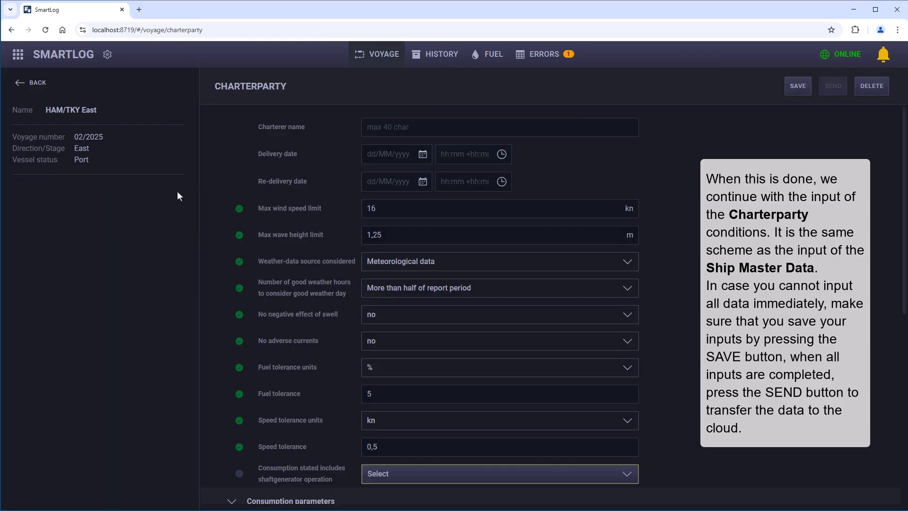
click(369, 127)
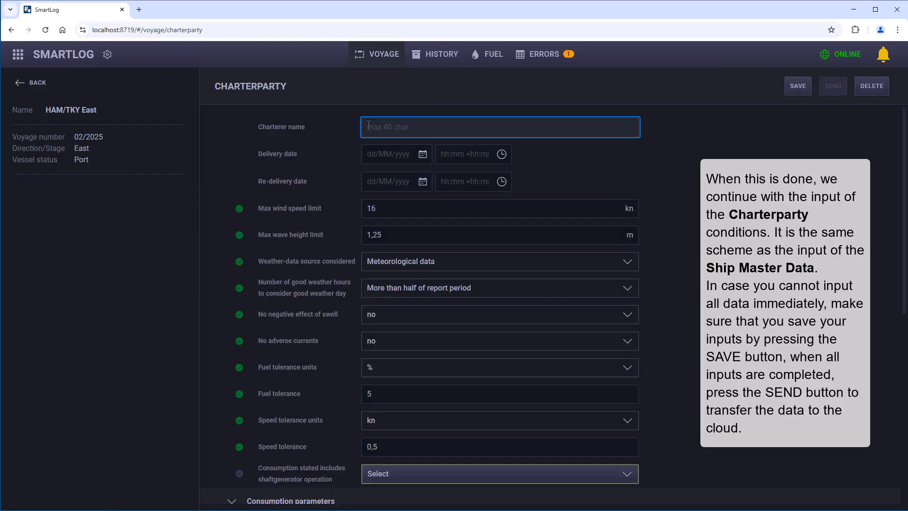
text(Customer Inc & Co)
Step: Set the charterparty delivery date to 01 Feb 2025 at 12:00 +00:00 and open the re-delivery date for entry
click(422, 154)
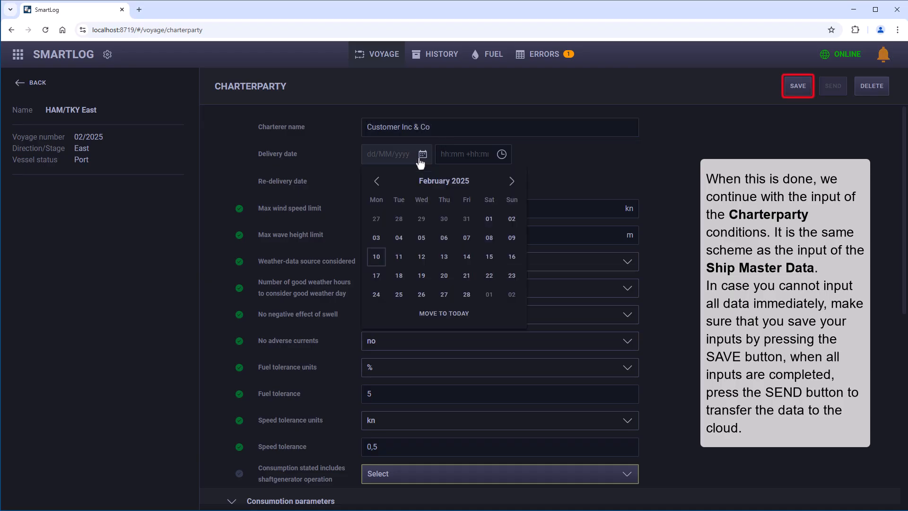
click(489, 218)
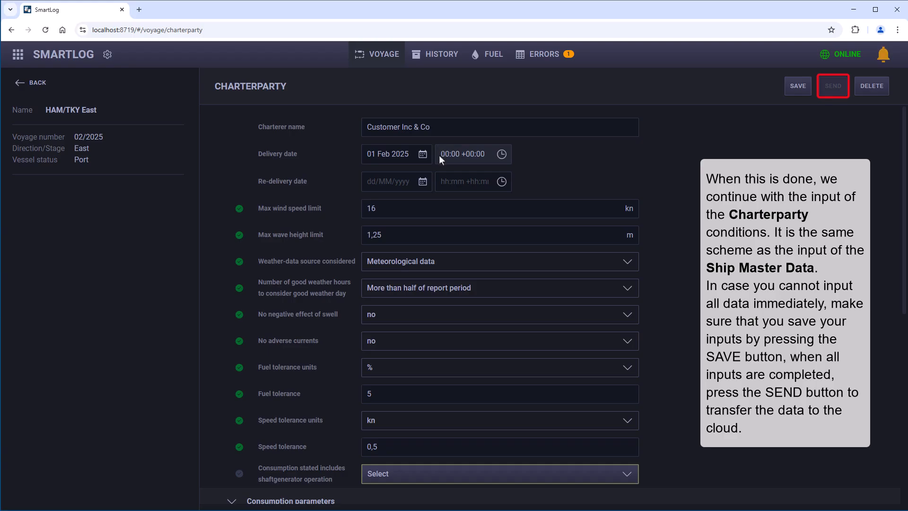
click(442, 154)
text(12)
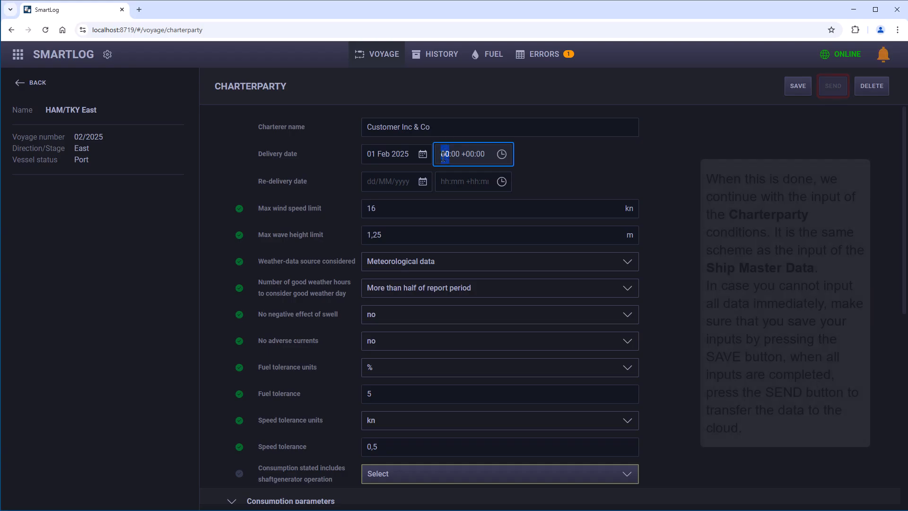
click(422, 181)
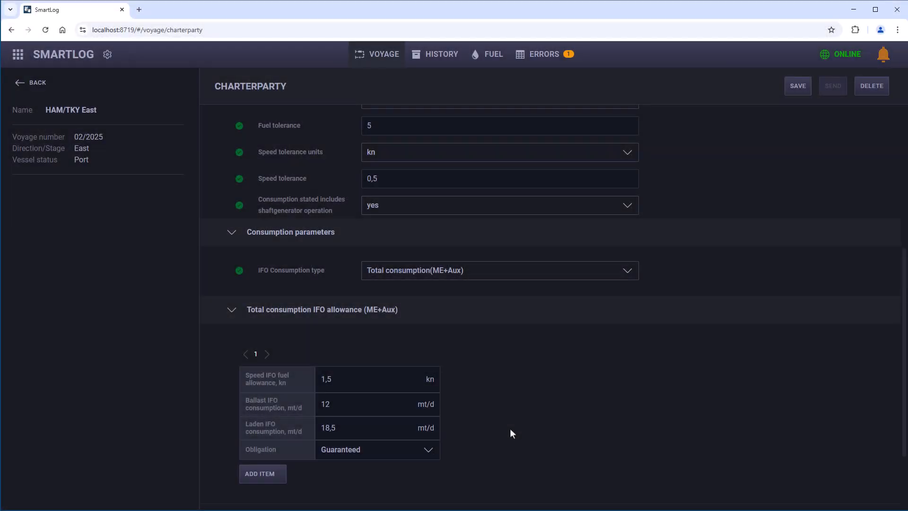
Step: Set the MGO/MDO allowance to 1,25 mt/d, send the charterparty conditions and return to the voyage overview
scroll(510, 428, down, 2)
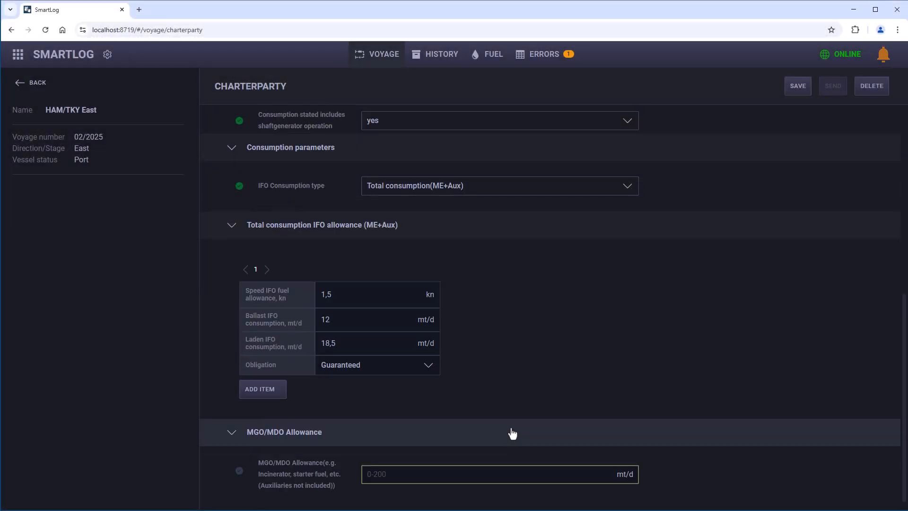
click(400, 475)
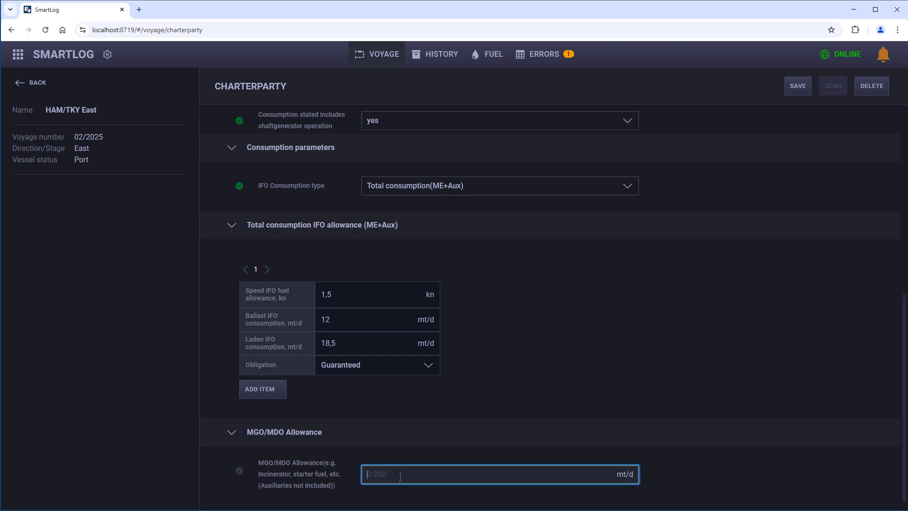
text(1,25)
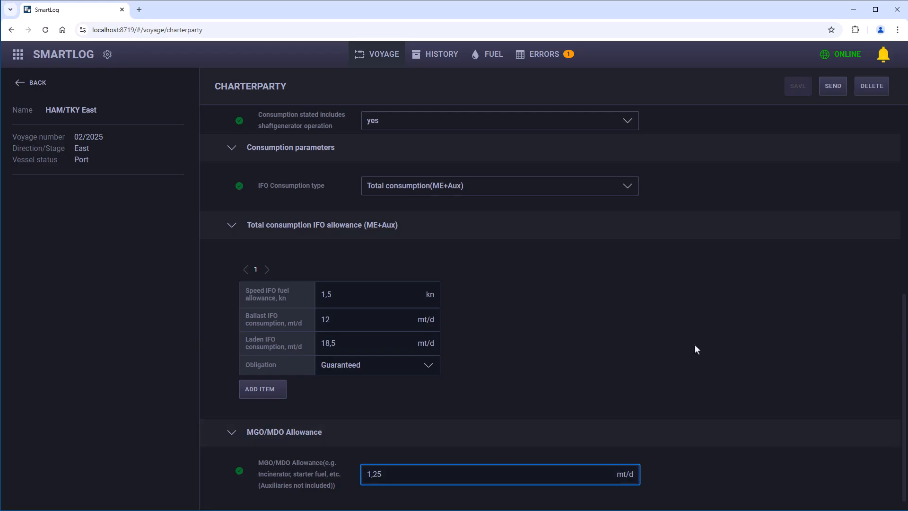
click(833, 88)
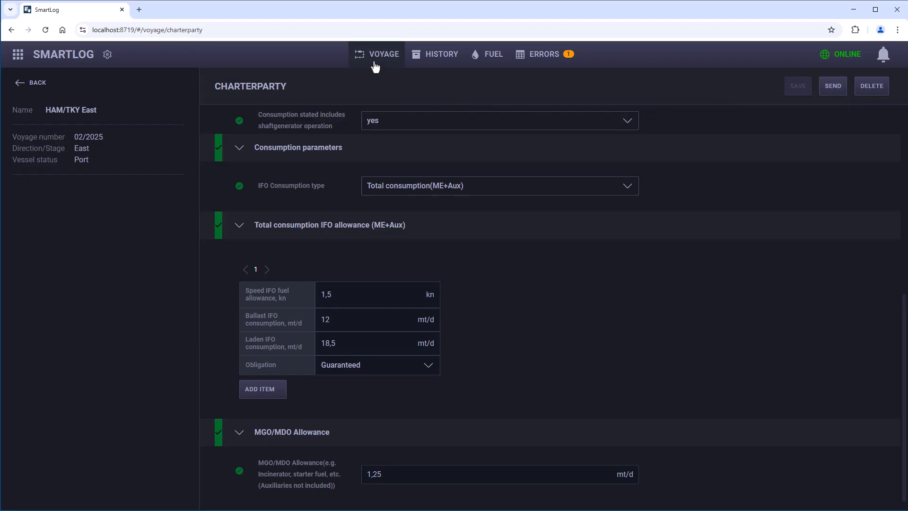
click(26, 83)
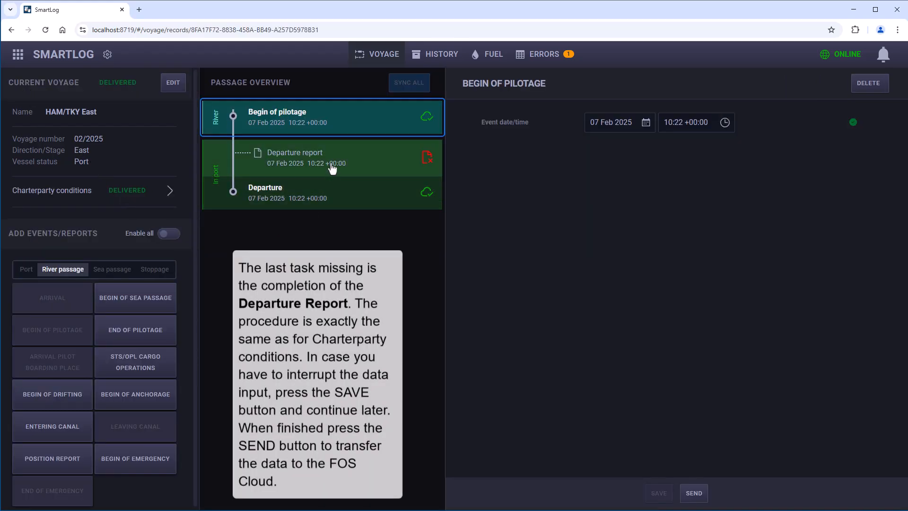
Step: Open the departure report in the passage overview and enter 02/2025 as its commercial voyage number
click(329, 168)
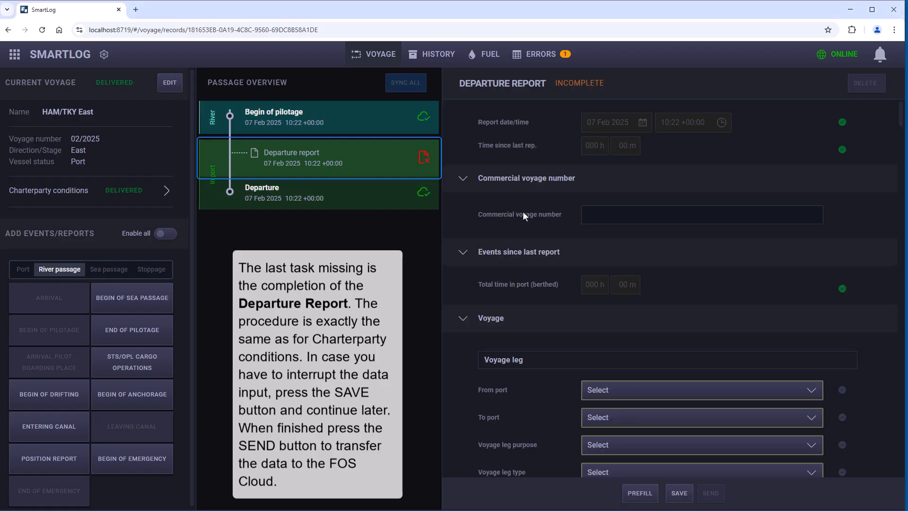
click(588, 216)
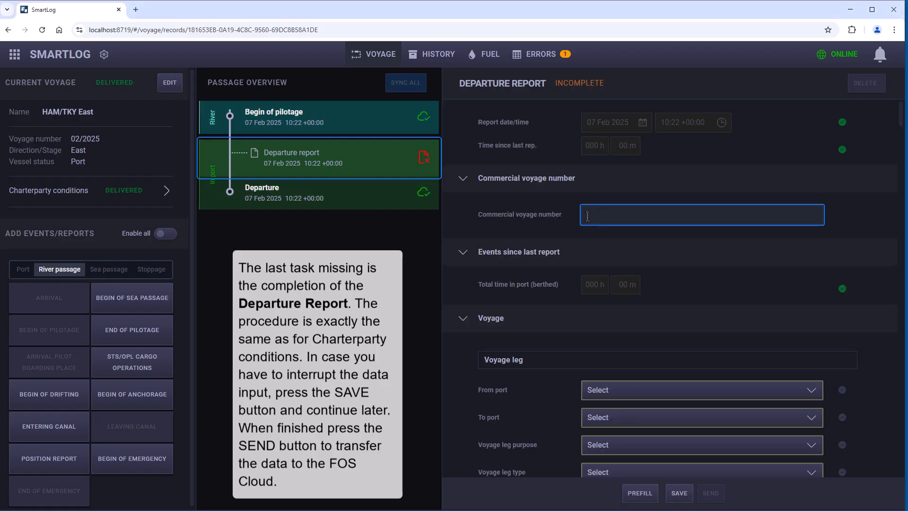
text(02/2025)
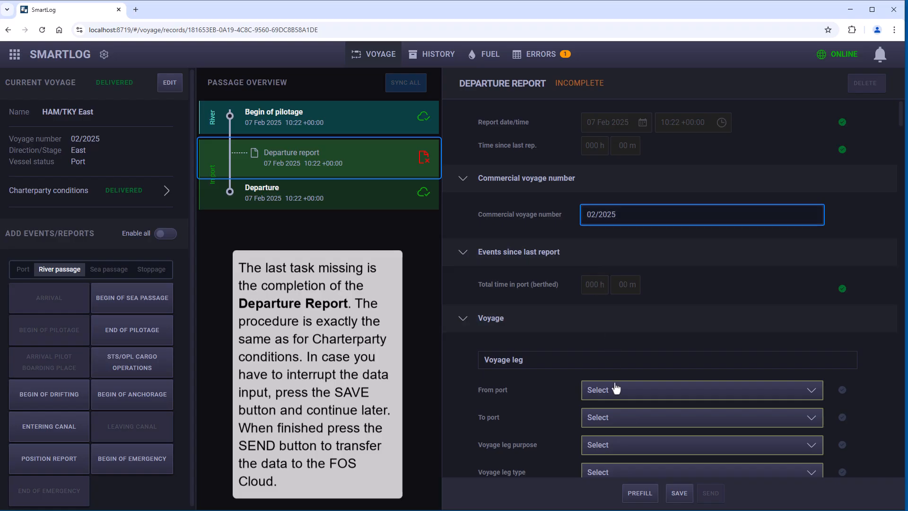
Step: Find DEHAM (Hamburg) with the search text deh and set it as the voyage leg's departure port
scroll(613, 369, down, 5)
click(617, 129)
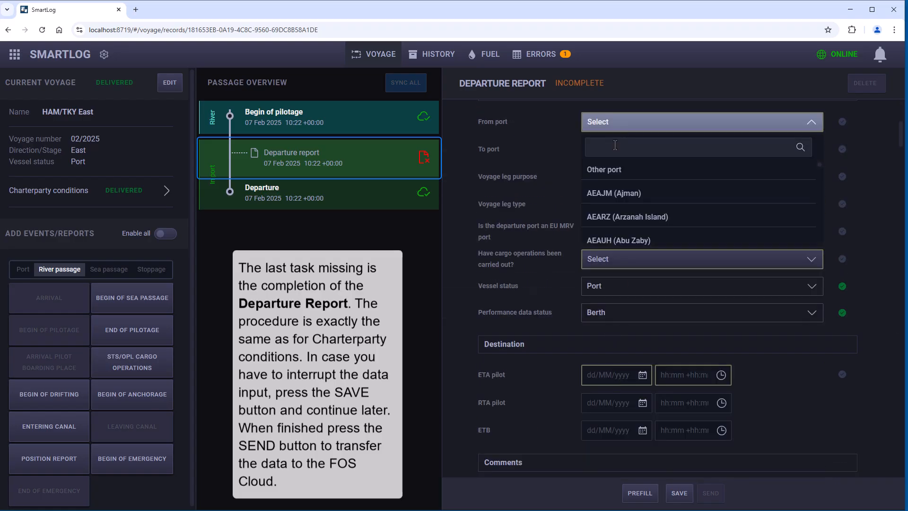
text(deh)
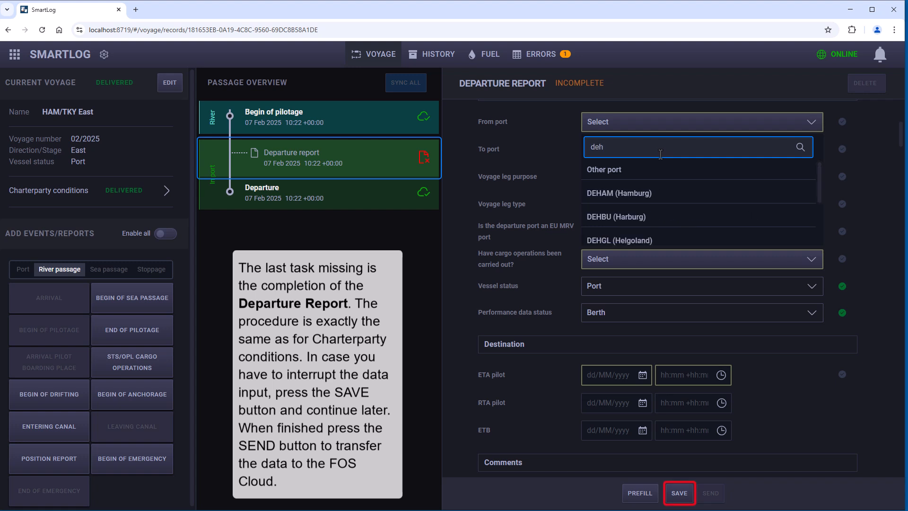
click(650, 193)
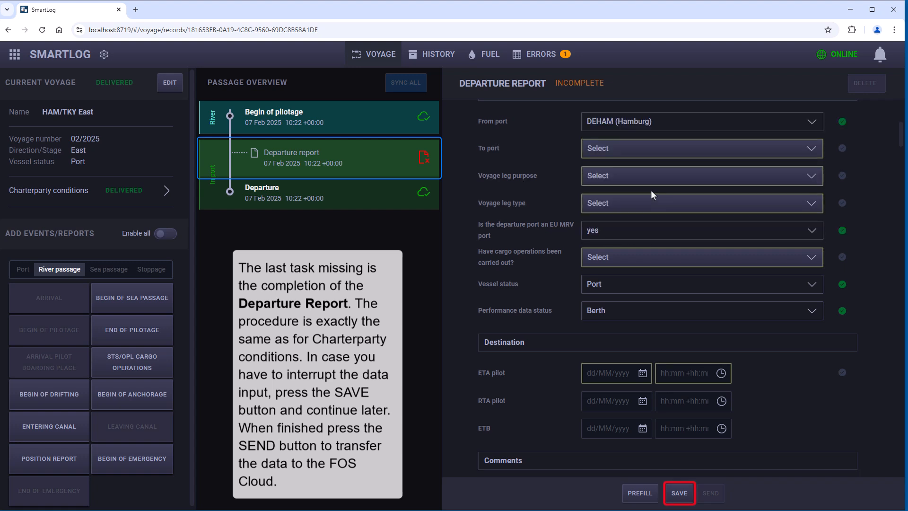
Step: Find NLRTM (Rotterdam) with the search text nlrt and set it as the voyage leg's destination port
click(628, 156)
click(631, 171)
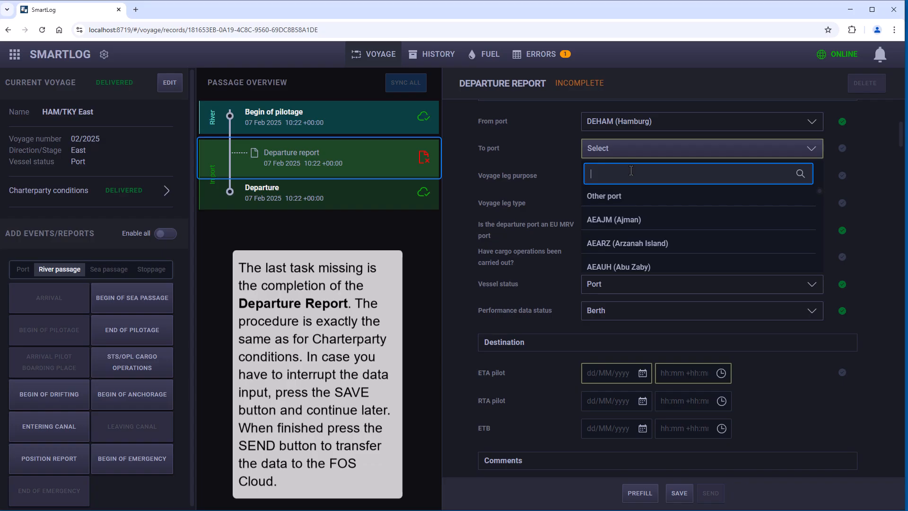
text(nlrt)
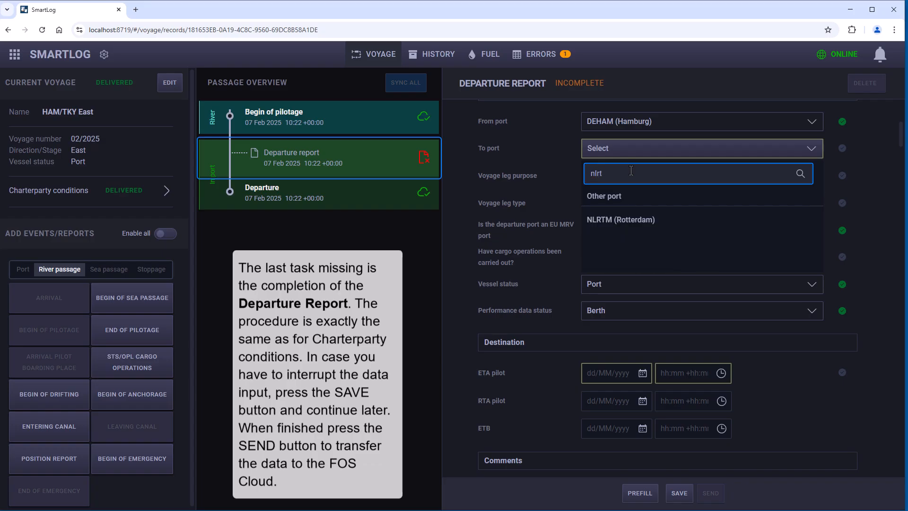
click(629, 215)
Step: Classify the voyage leg as a Cargo leg of type Coastal and answer whether cargo operations have been carried out
click(622, 186)
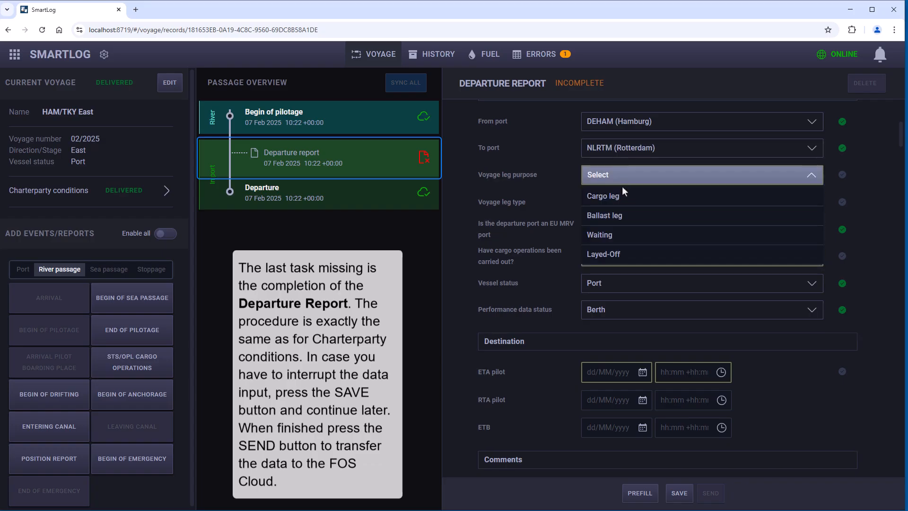
click(623, 198)
click(623, 206)
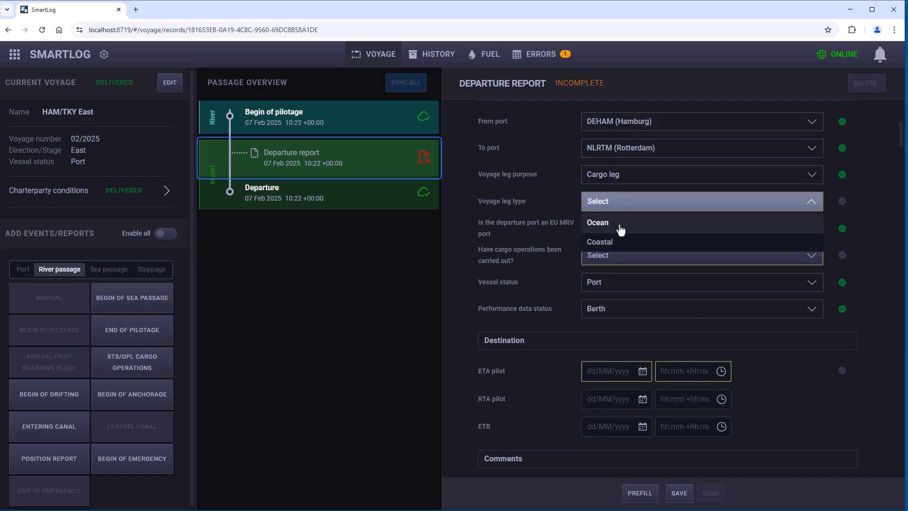
click(618, 242)
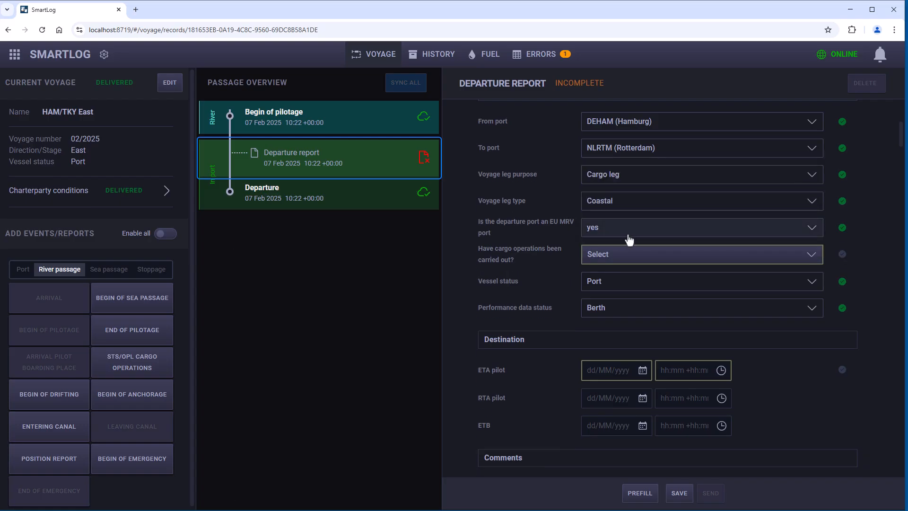
click(630, 265)
click(623, 280)
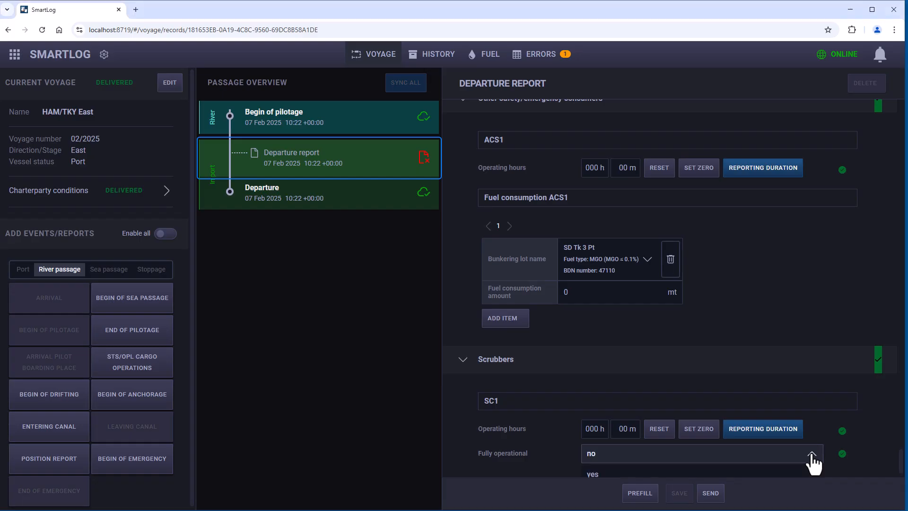
Step: Set scrubber SC1's fully operational status to no and send the departure report
click(594, 462)
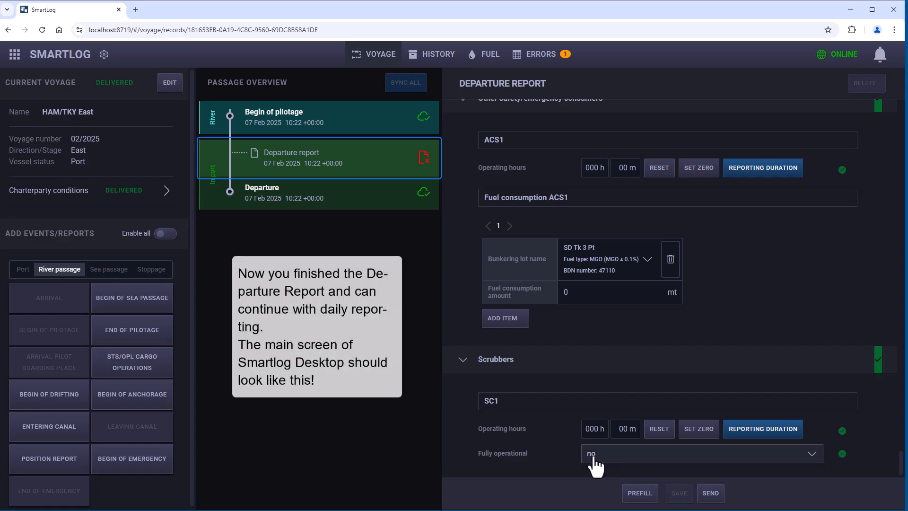
click(708, 494)
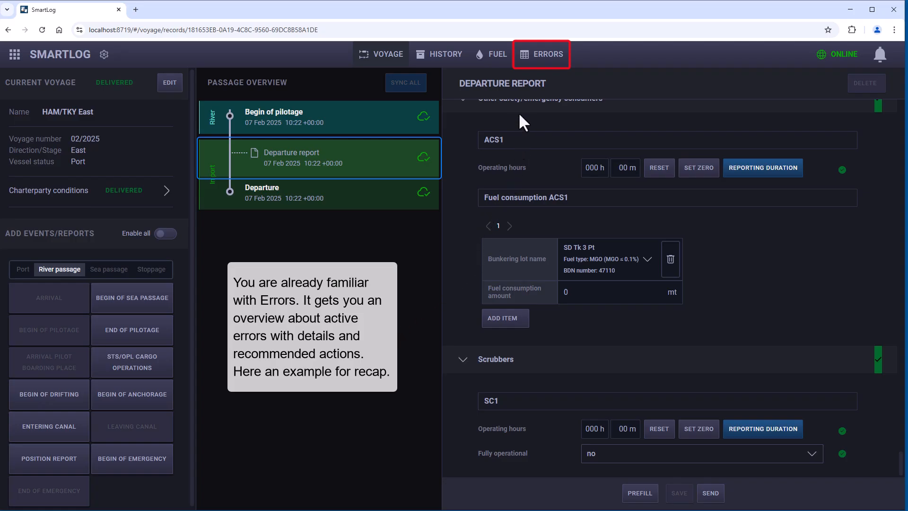
Step: Review the active errors, the fuel and bunkering overview and the voyage history, ending on the voyage page
click(533, 62)
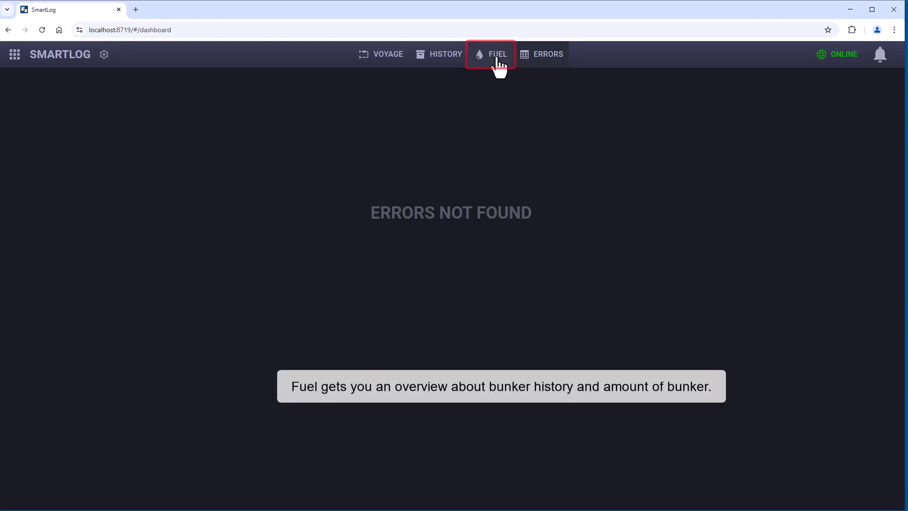
click(497, 61)
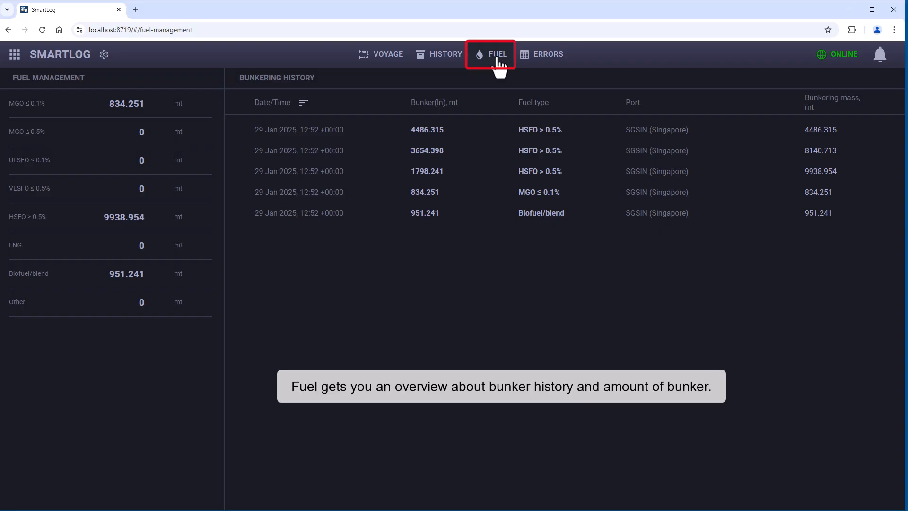
click(439, 66)
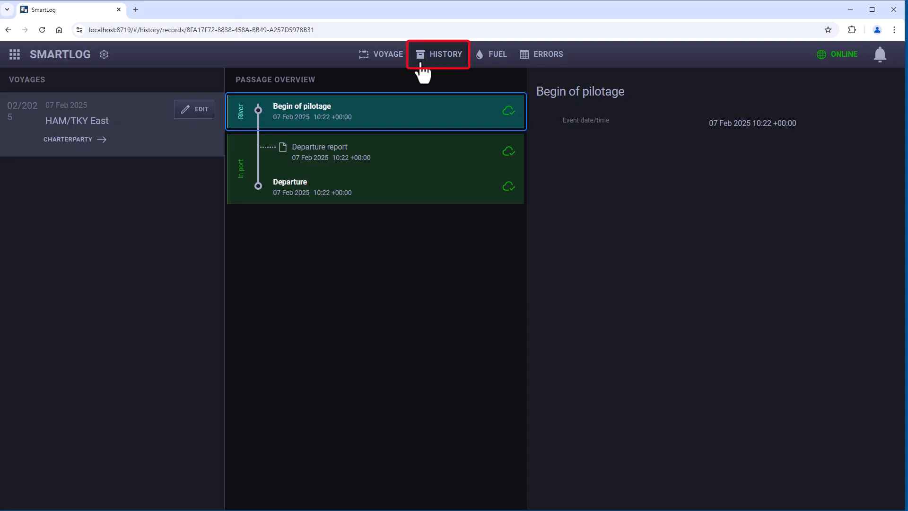
click(385, 59)
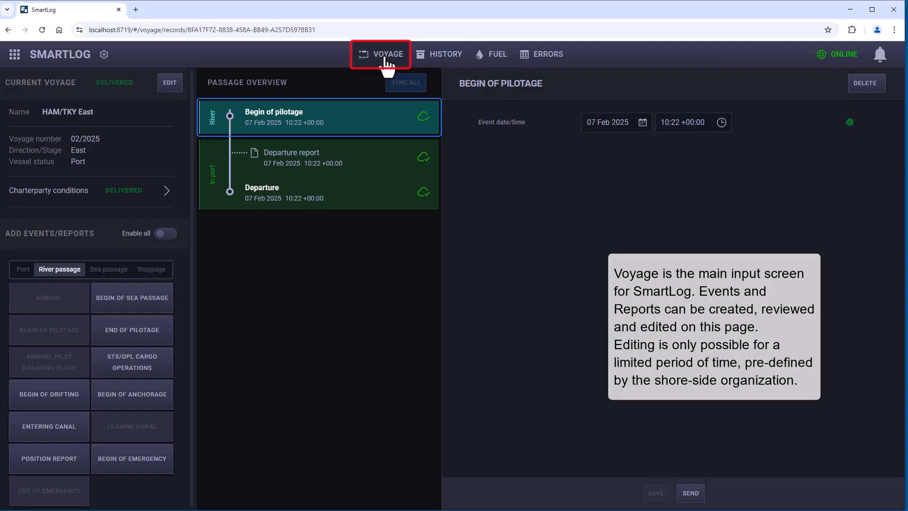